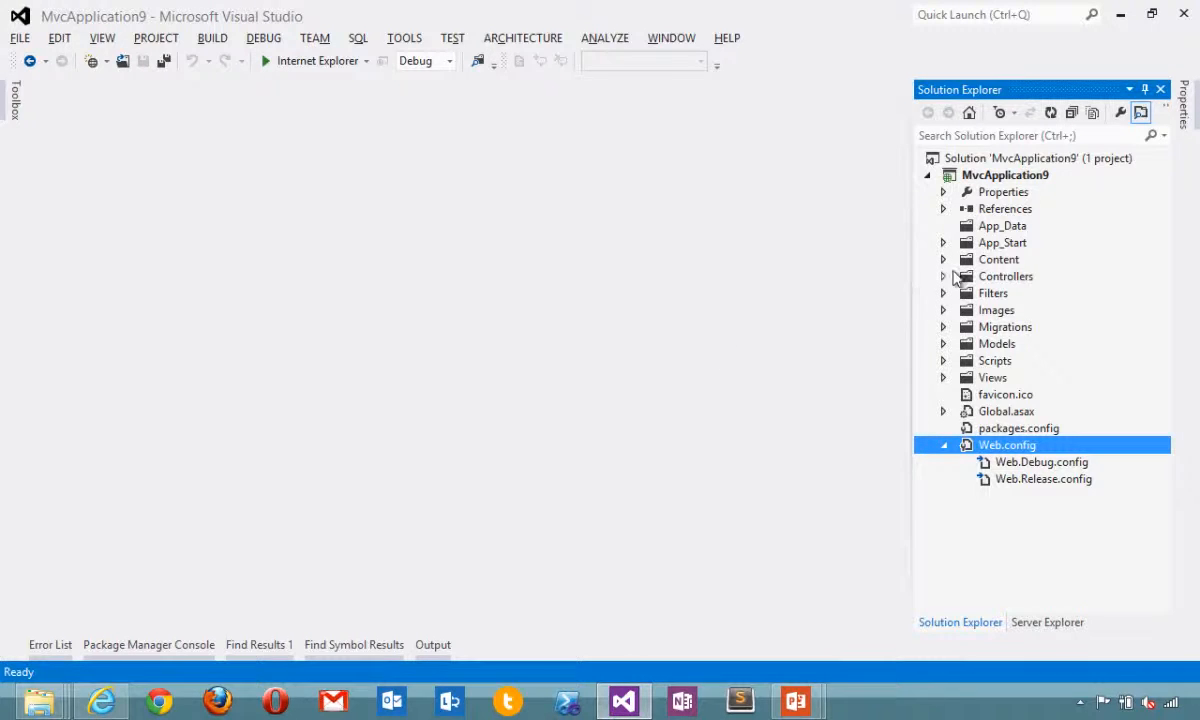
Examine the controllers, models and migrations of MvcApplication9, opening the InitialCreate and added extra stuff migration files
left_click(943, 276)
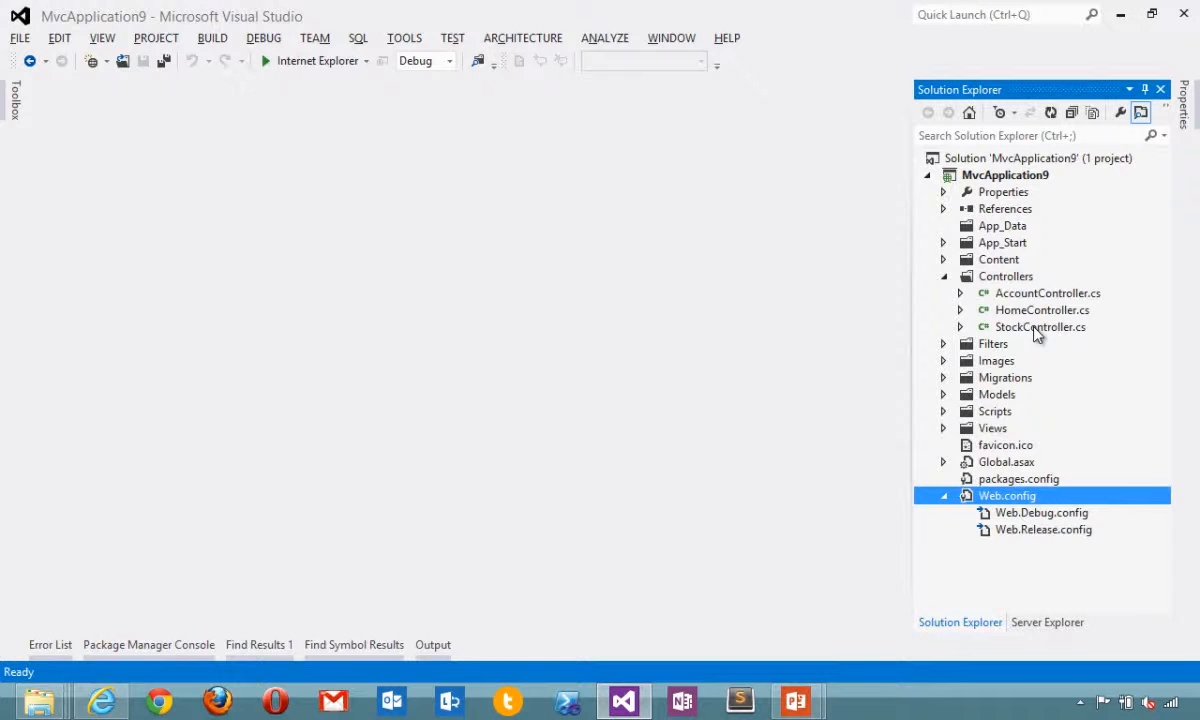
left_click(943, 394)
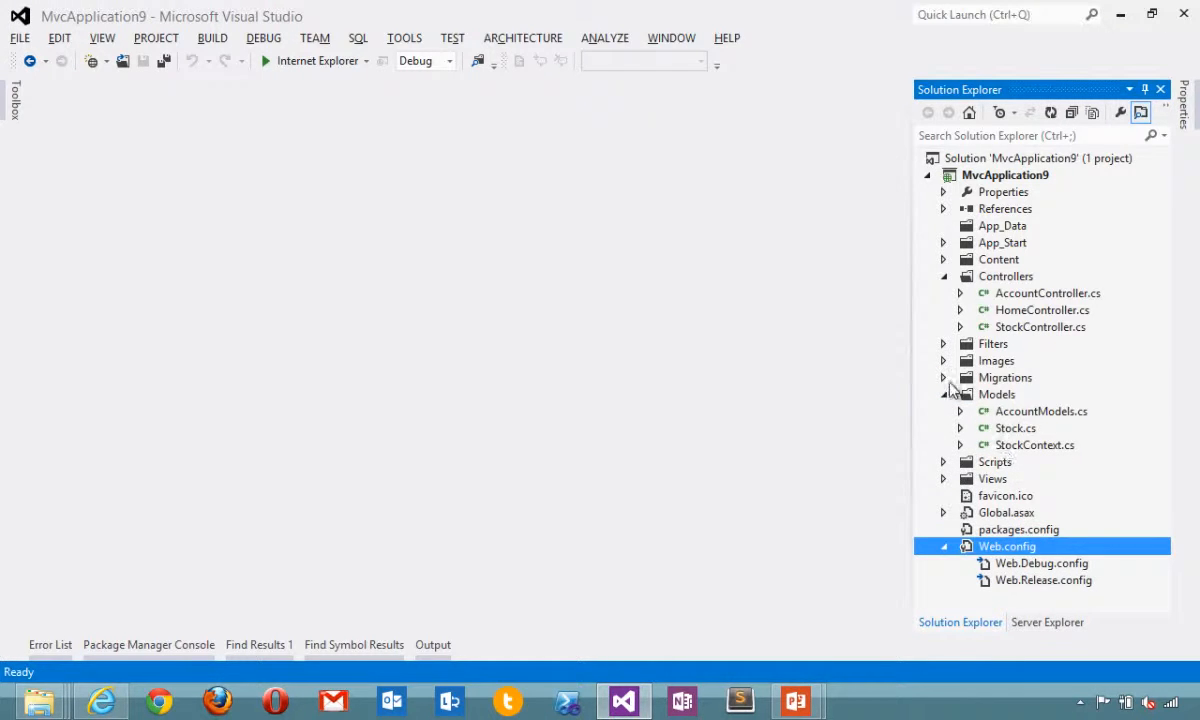
left_click(943, 377)
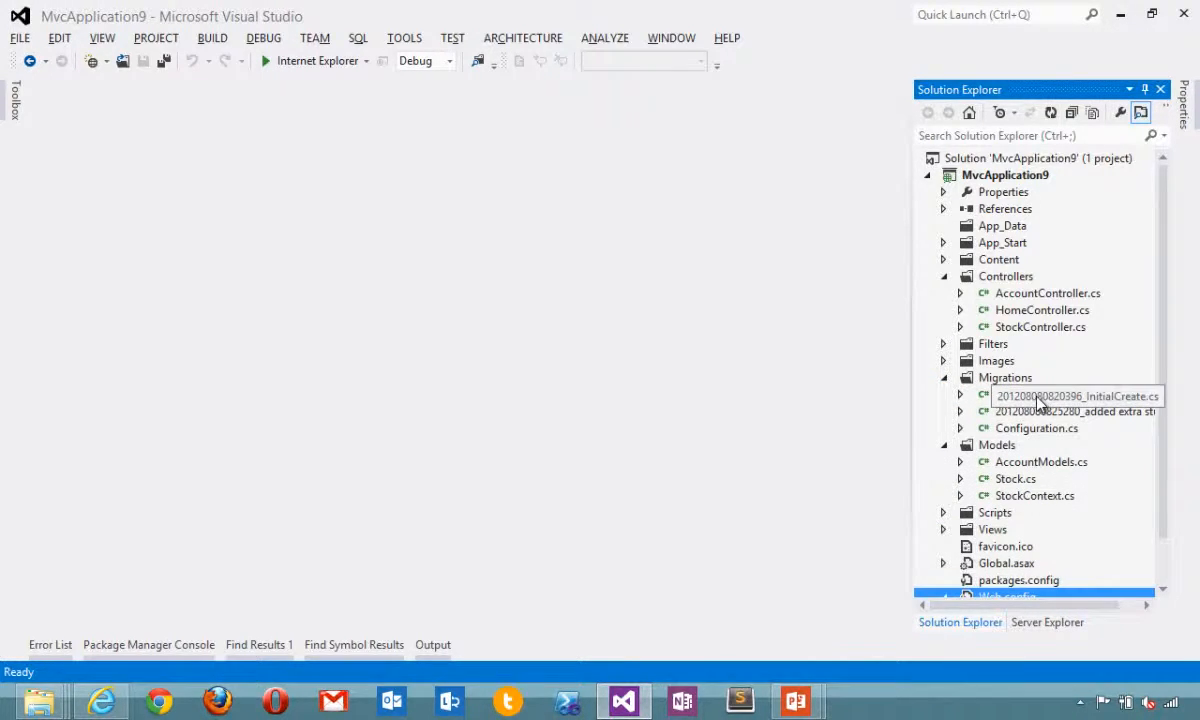
double_click(975, 395)
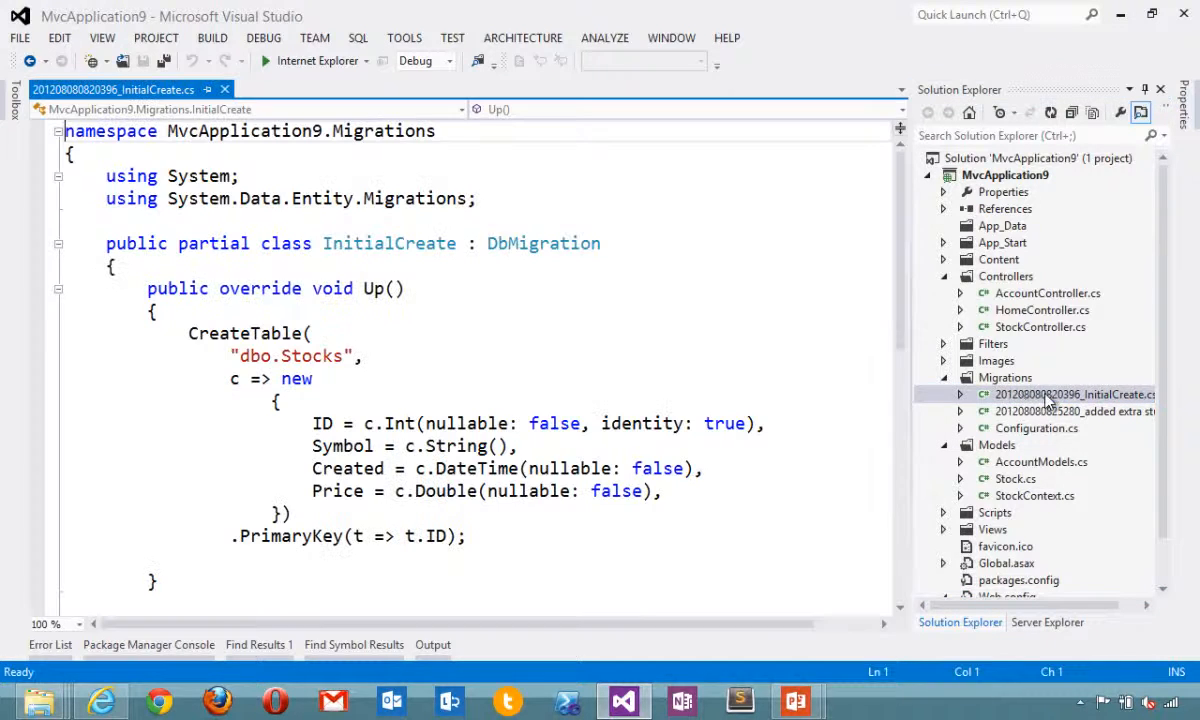
scroll(520, 315, "down", 1)
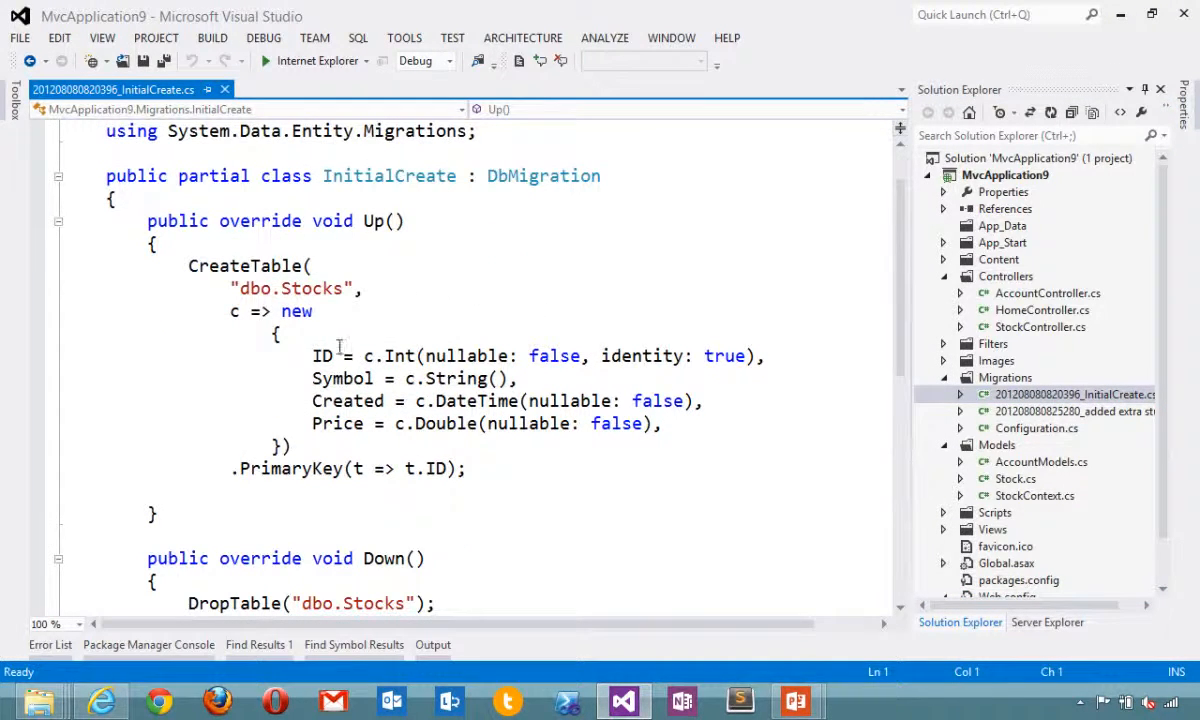
double_click(985, 410)
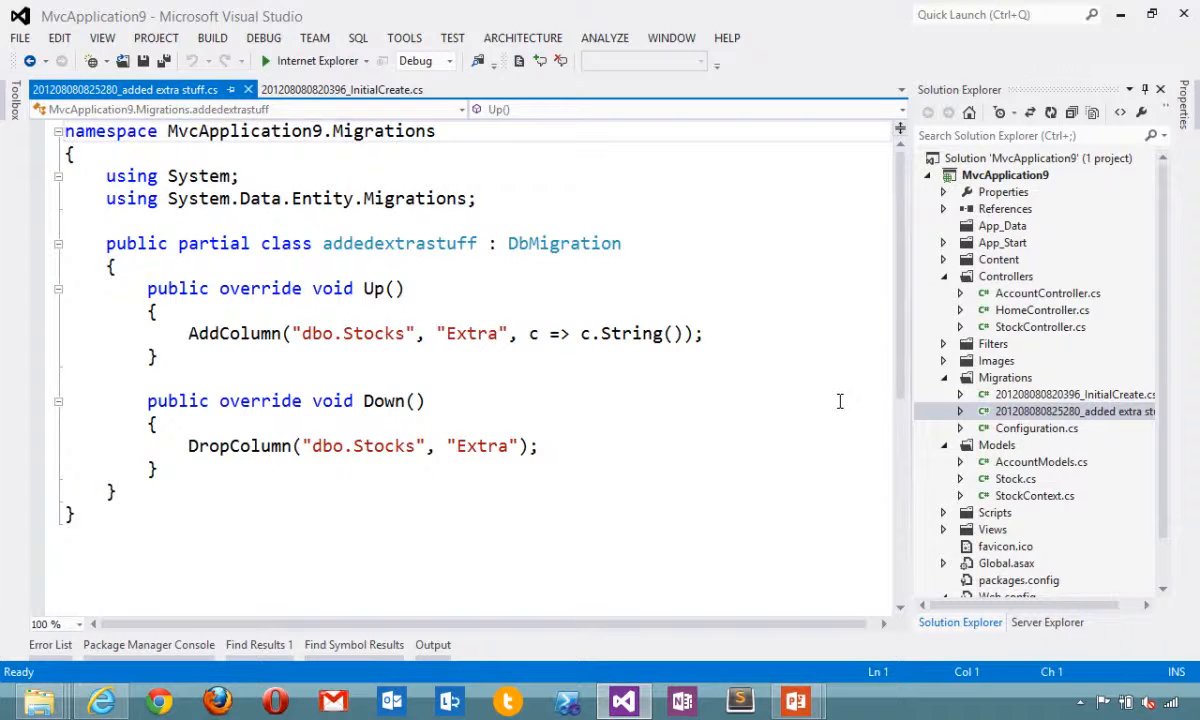
Collapse the Migrations, Models and Controllers folders in the project tree and return to the added extra stuff code
left_click(943, 377)
left_click(943, 394)
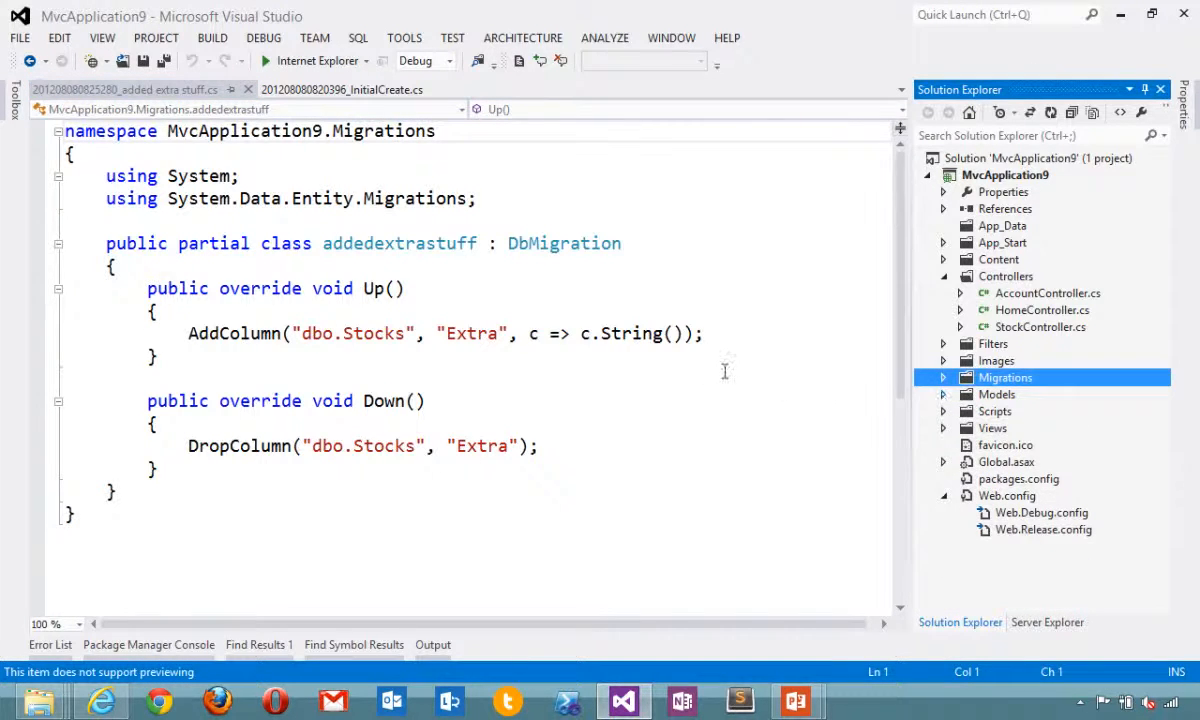
left_click(943, 276)
left_click(261, 289)
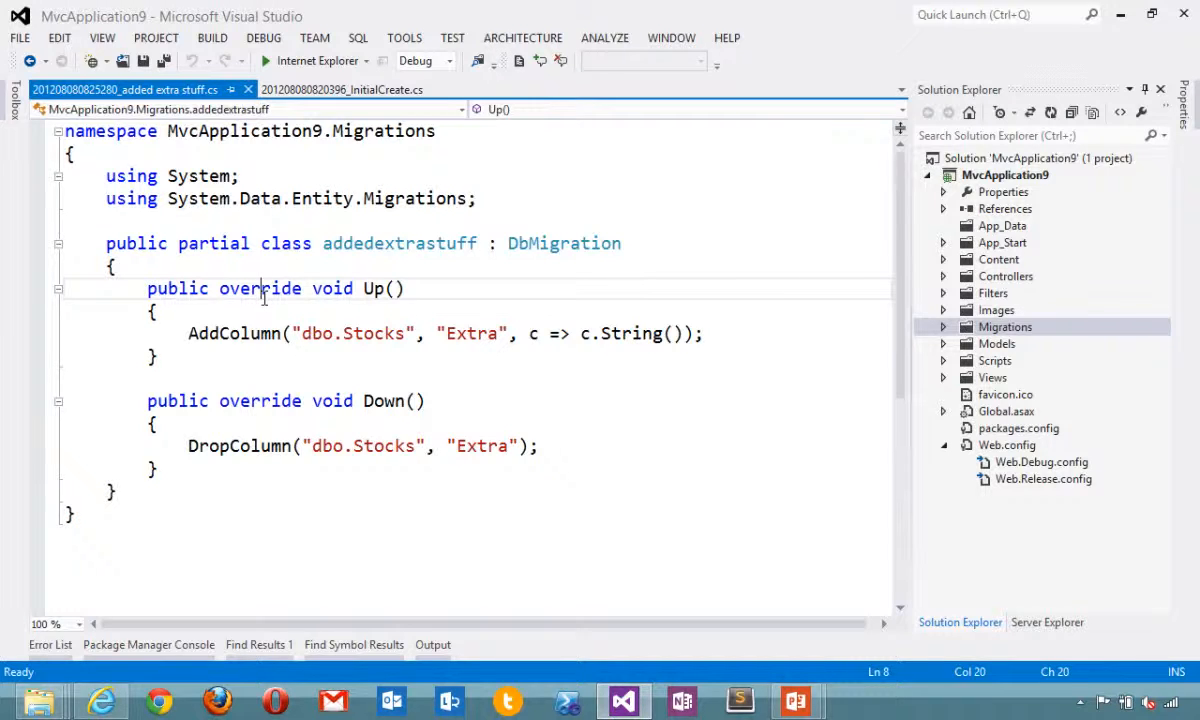
In the Windows Azure portal, create a web site with a new SQL database, using the URL scottstockapp and the East US region
left_click(101, 701)
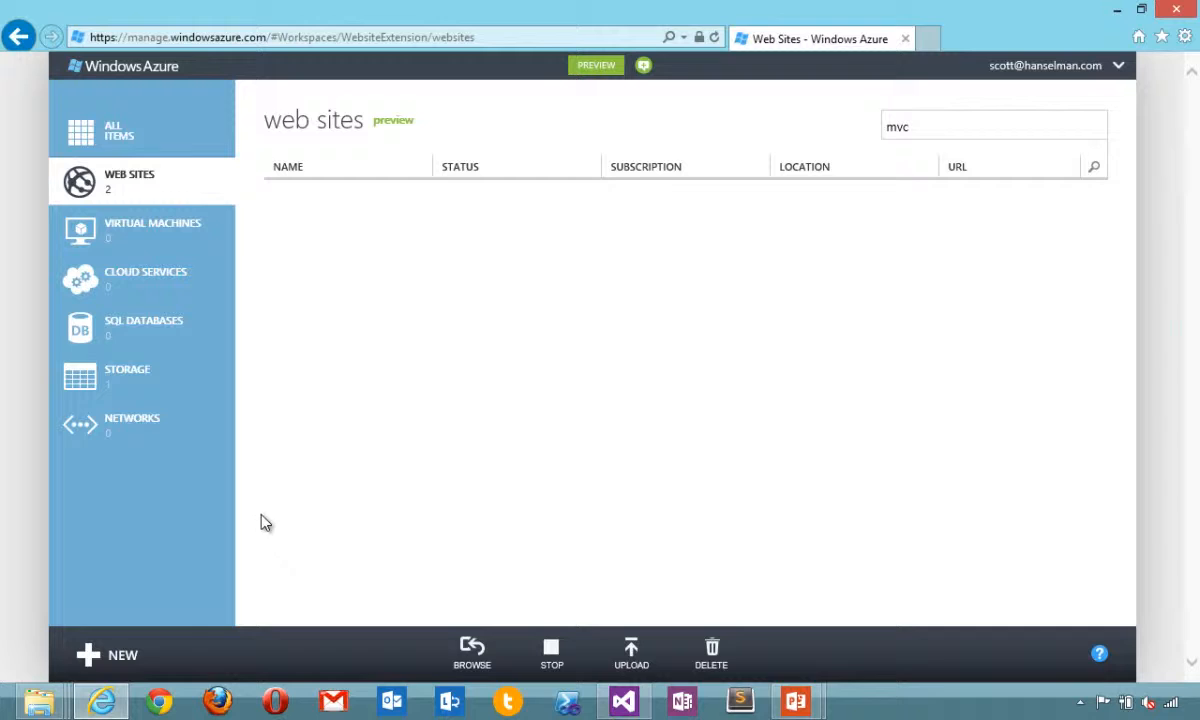
left_click(108, 654)
left_click(158, 283)
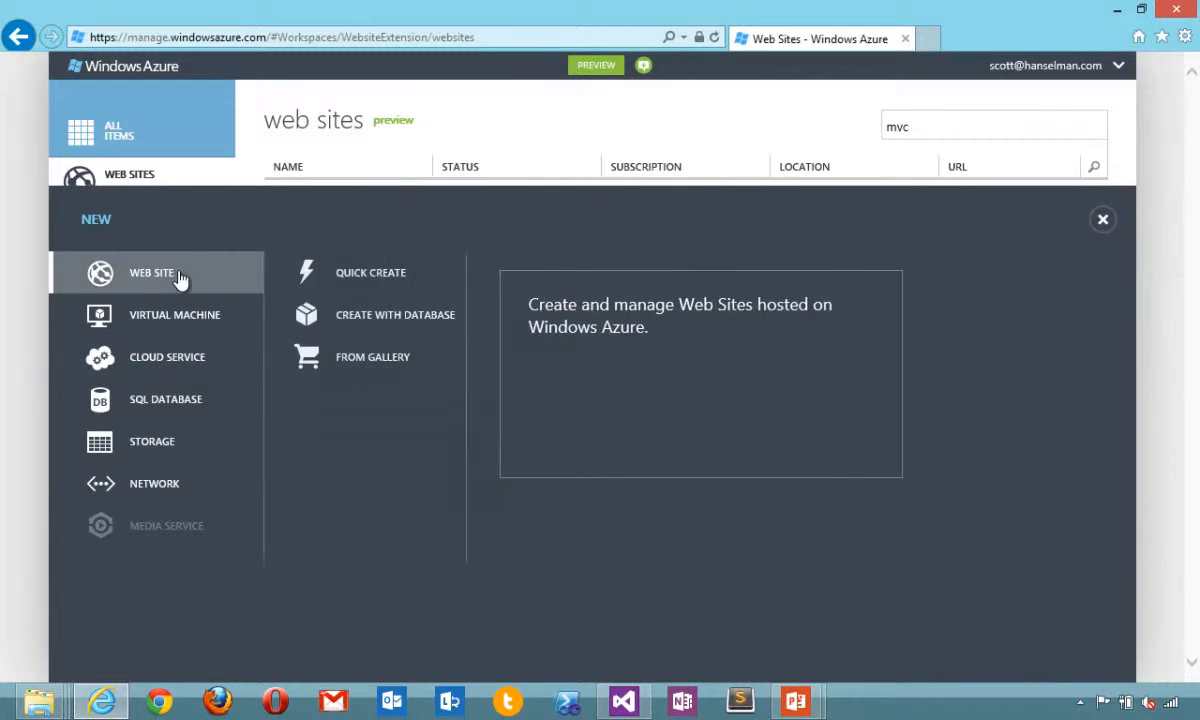
left_click(402, 313)
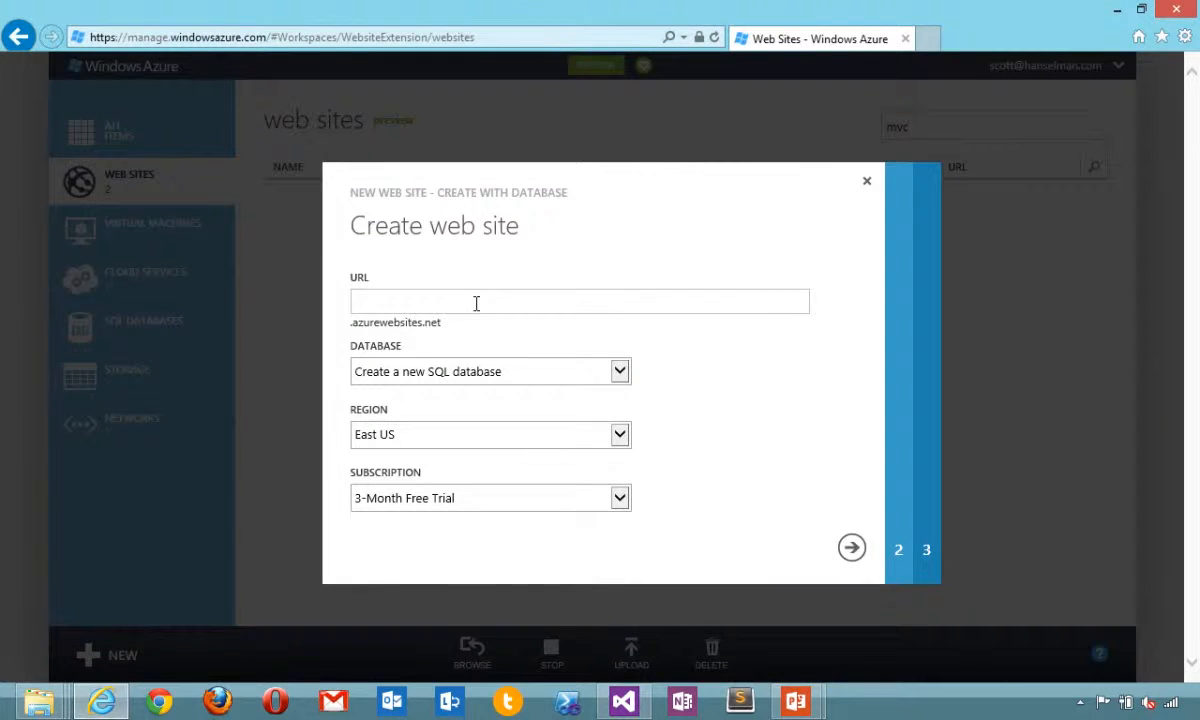
type("scottstockapp")
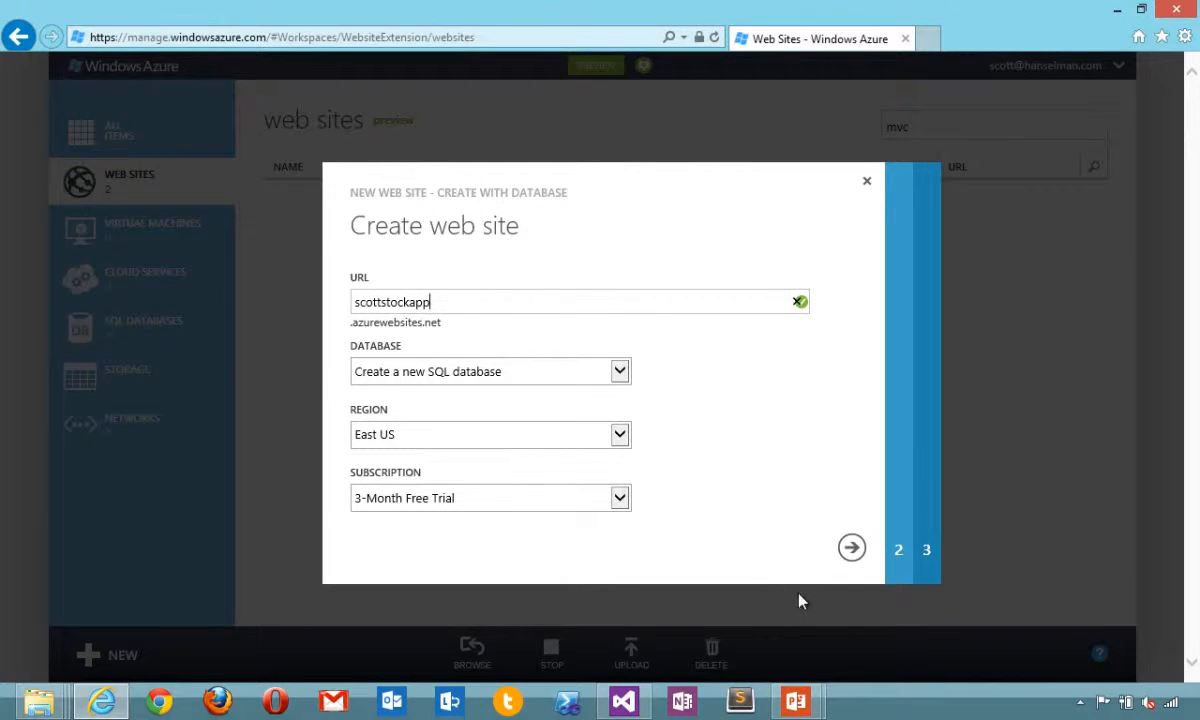
left_click(851, 547)
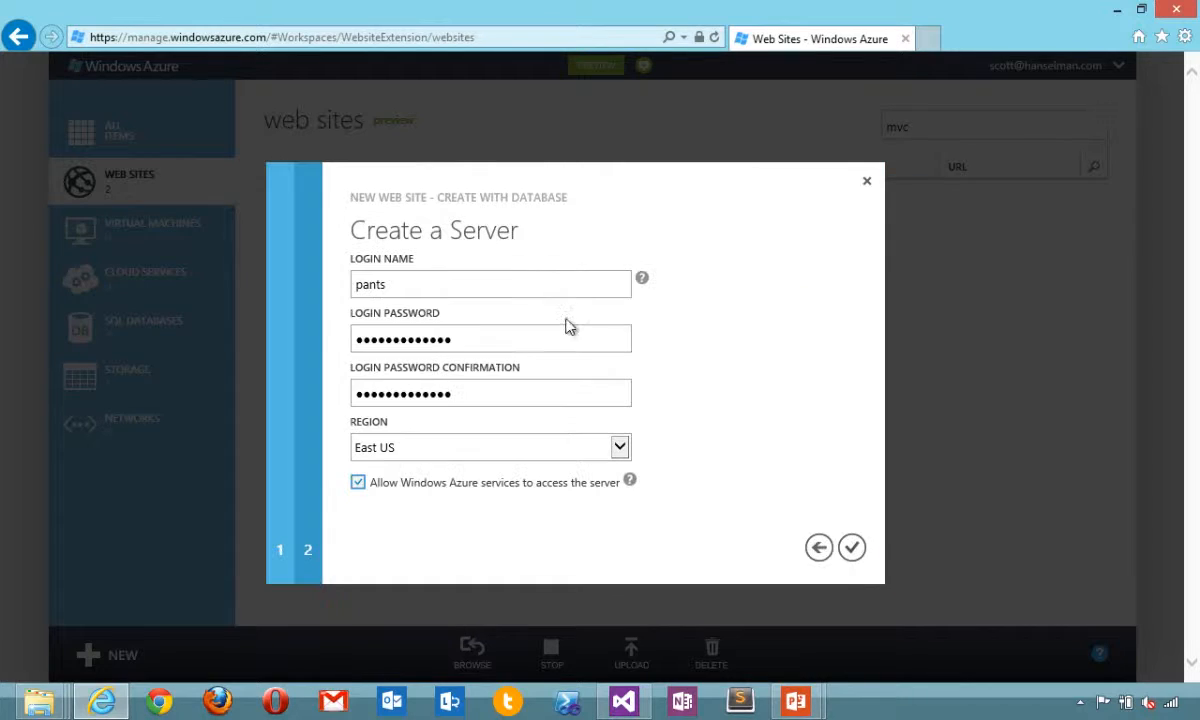
left_click(853, 550)
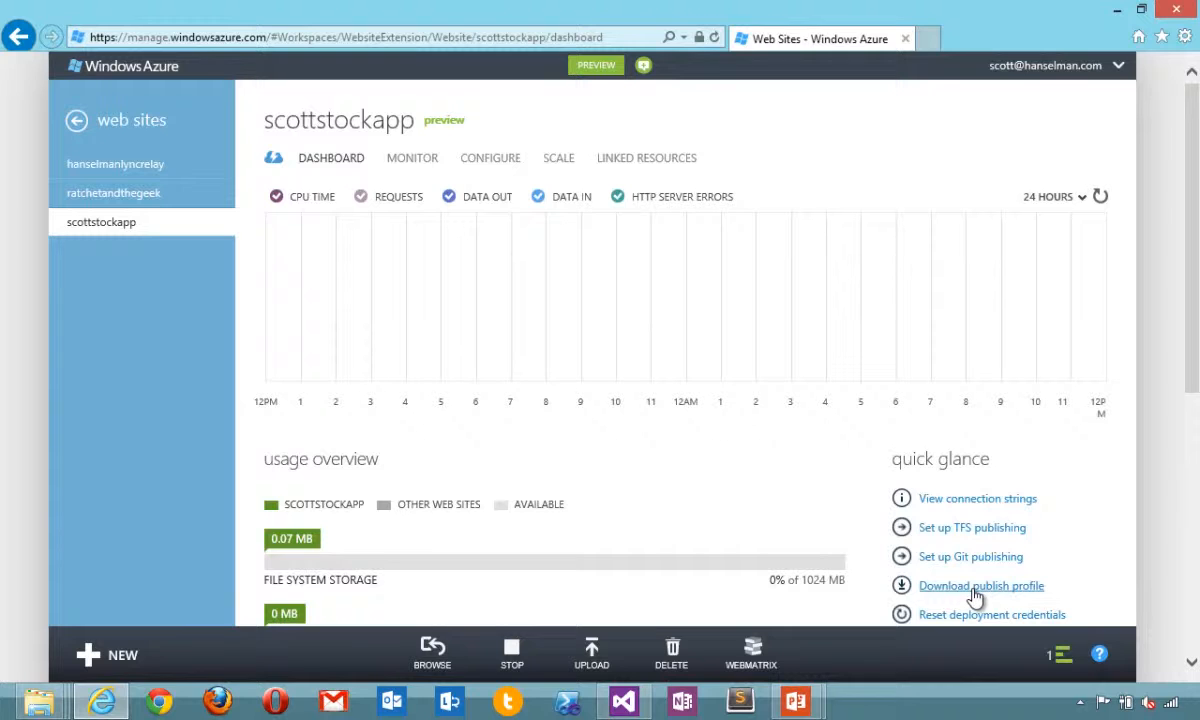
Download and save the scottstockapp publish profile, and import it into the MvcApplication9 publish settings in Visual Studio
left_click(975, 596)
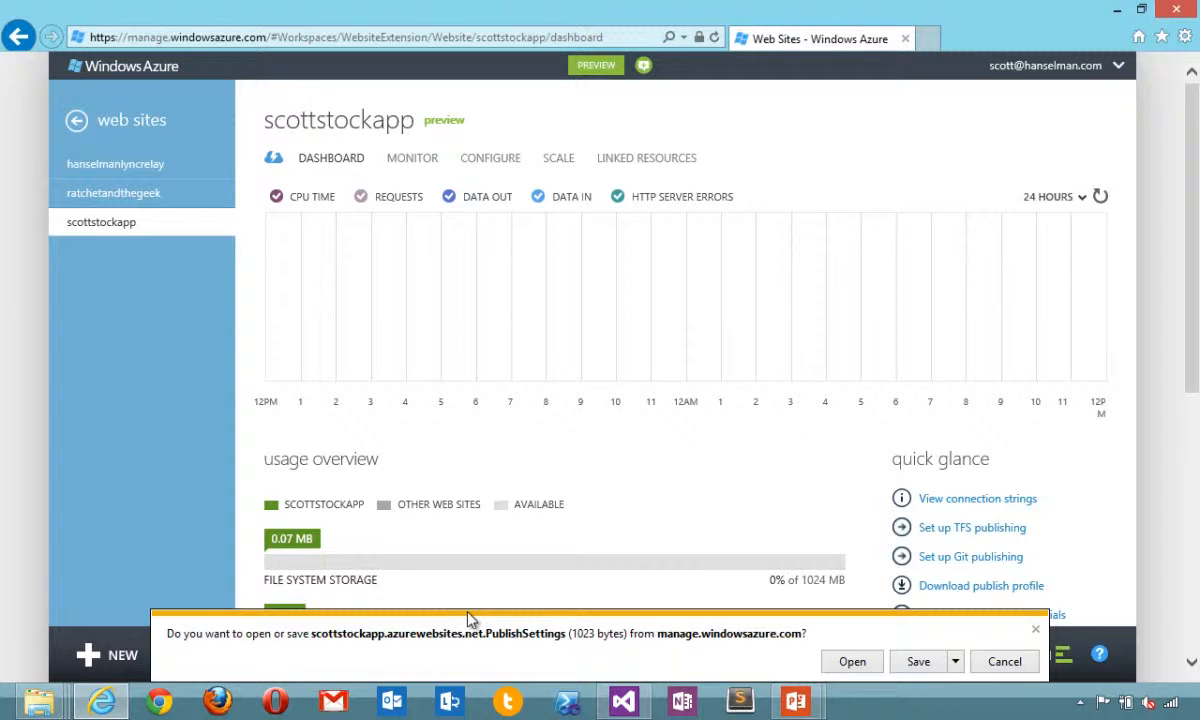
left_click(925, 662)
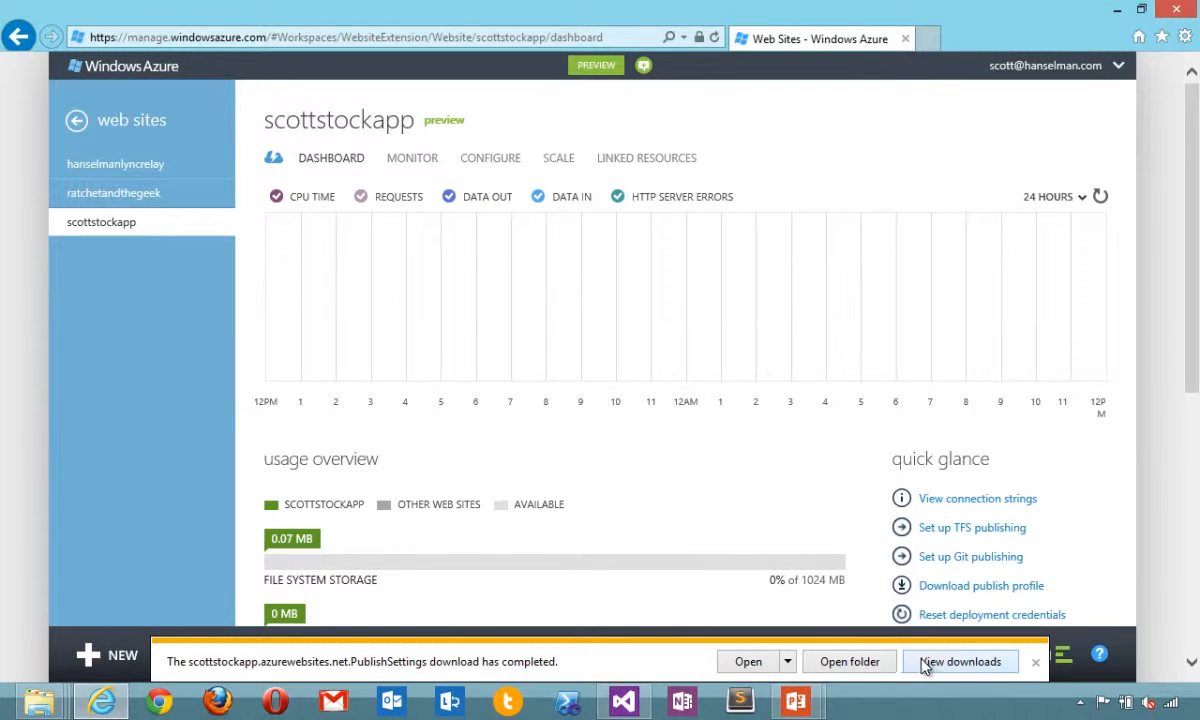
left_click(623, 700)
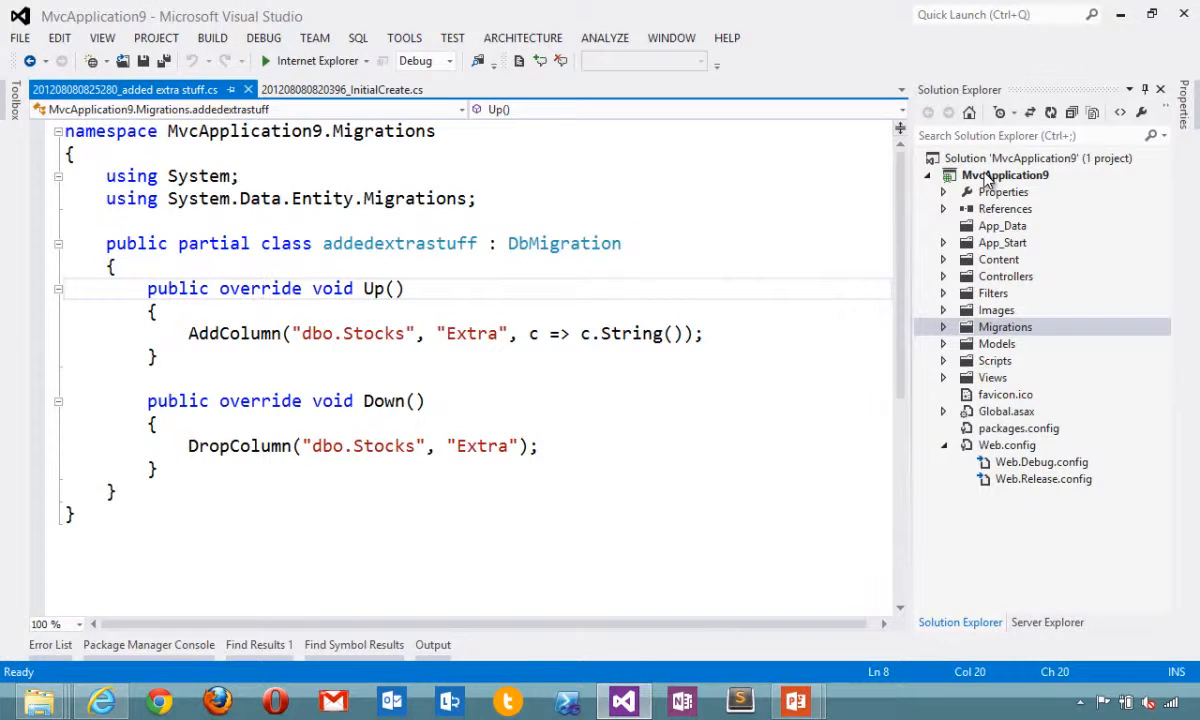
right_click(930, 171)
left_click(698, 161)
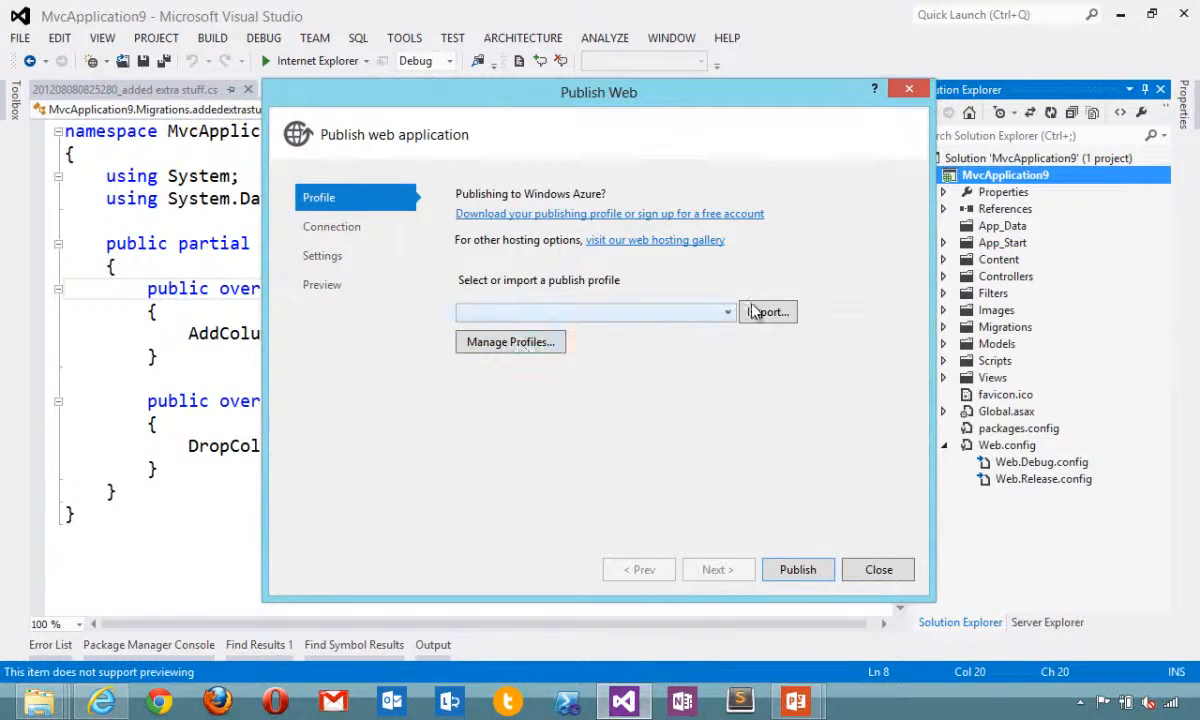
left_click(783, 315)
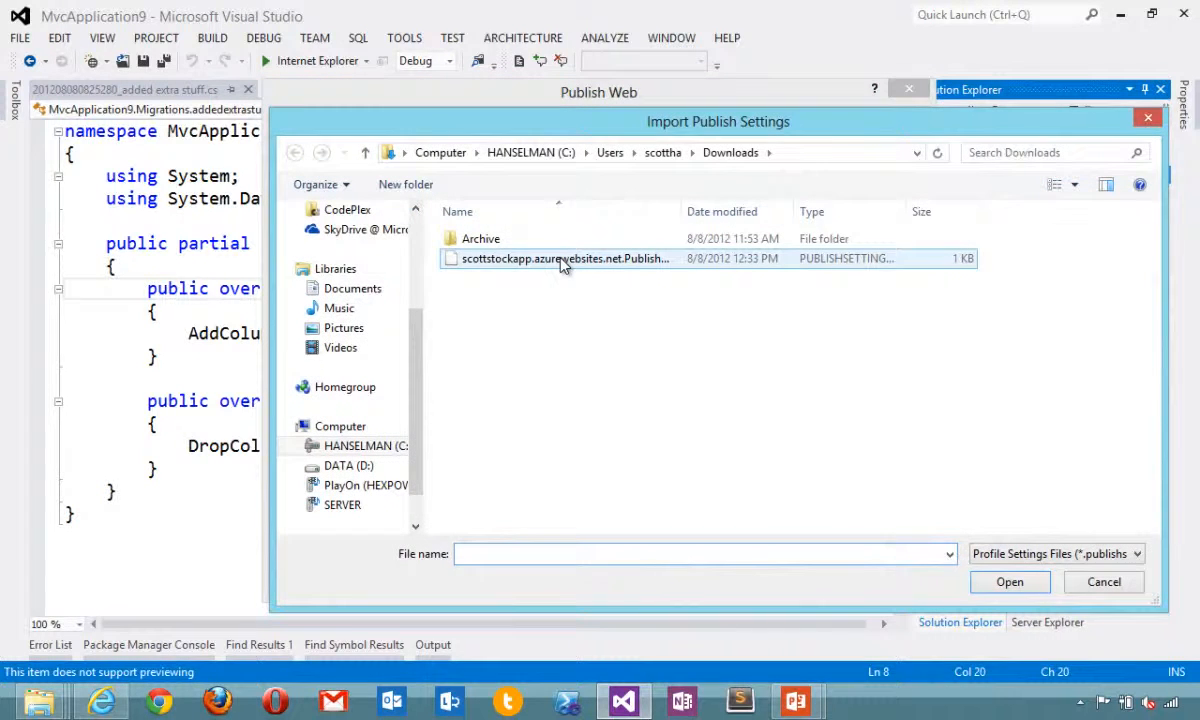
double_click(550, 244)
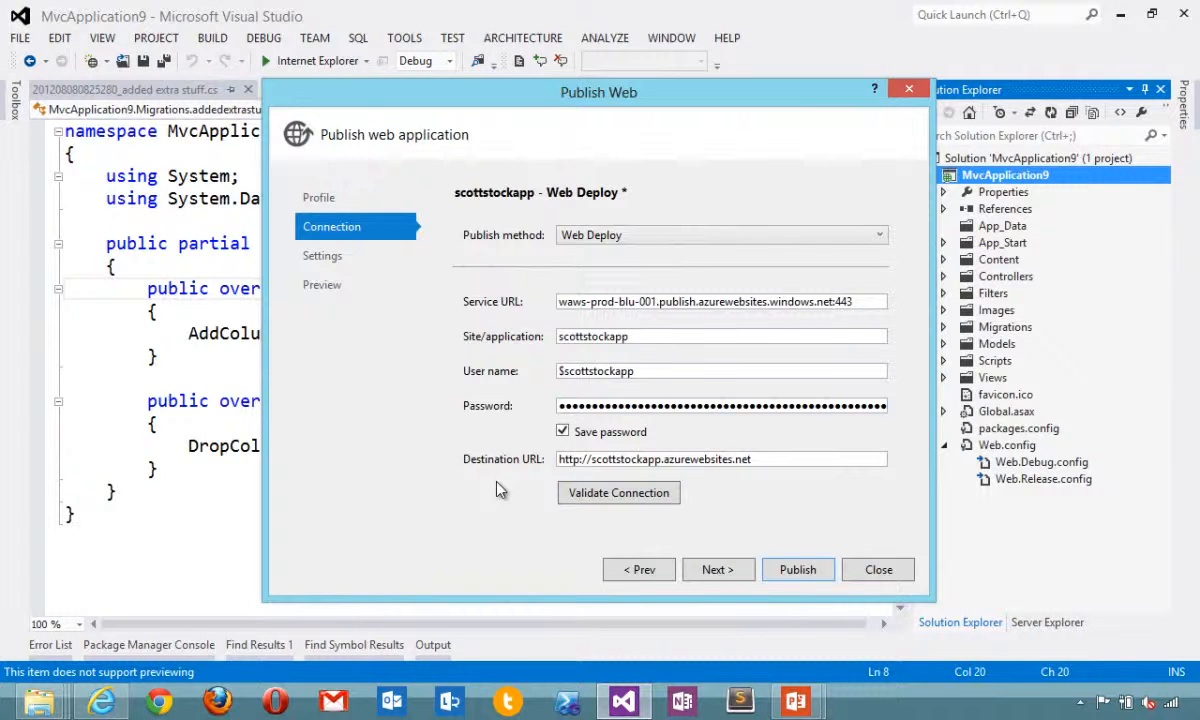
Validate the Web Deploy connection, publish MvcApplication9 to scottstockapp, and return to Visual Studio from the opened site
left_click(628, 493)
left_click(795, 569)
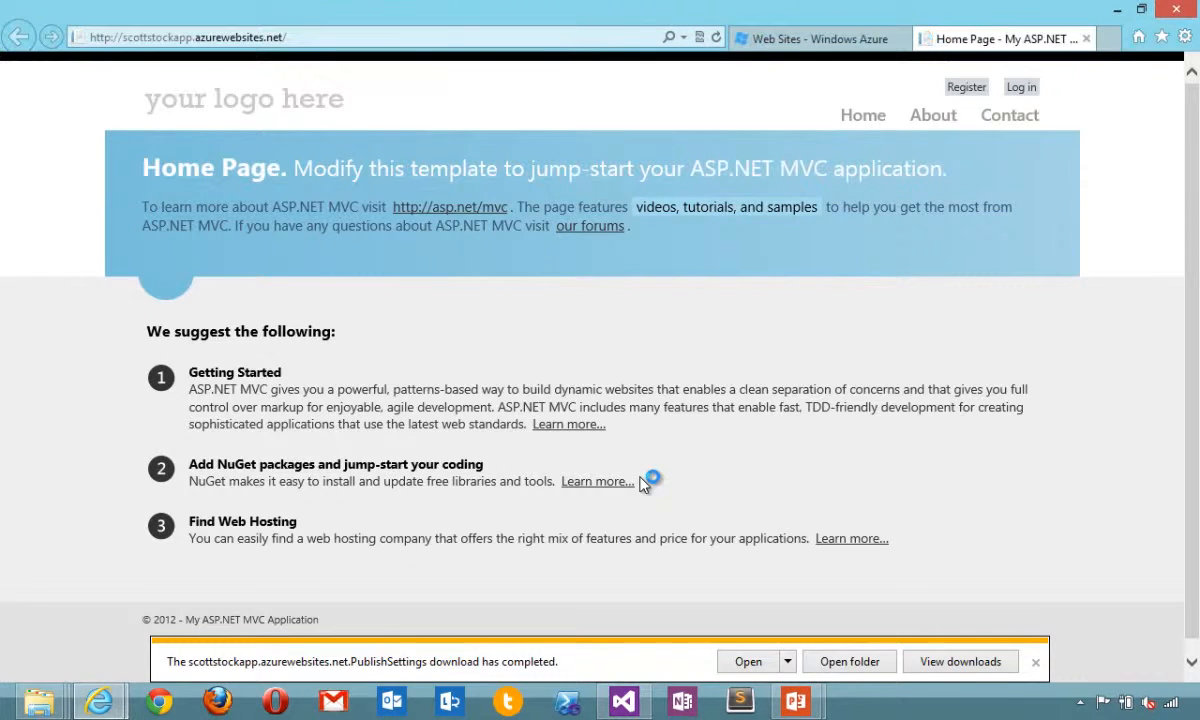
key("alt+Tab")
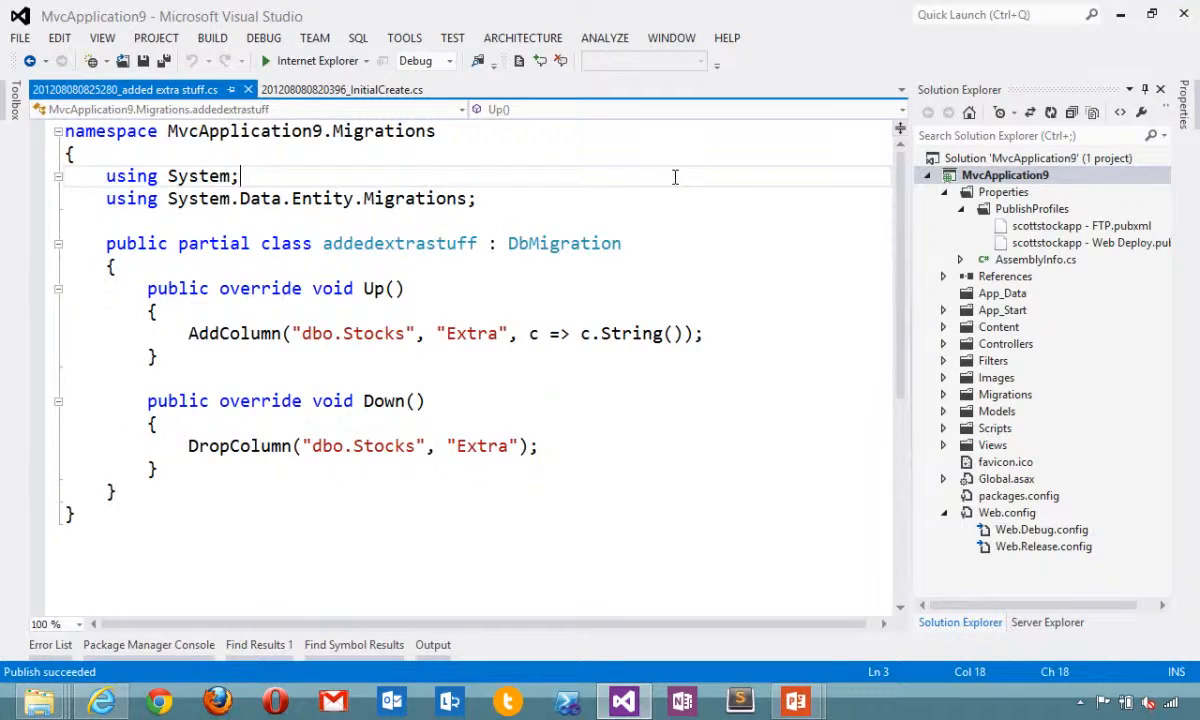
Rename the scottstockapp Web Deploy profile in the PublishProfiles folder to Production.pubxml
left_click(1034, 210)
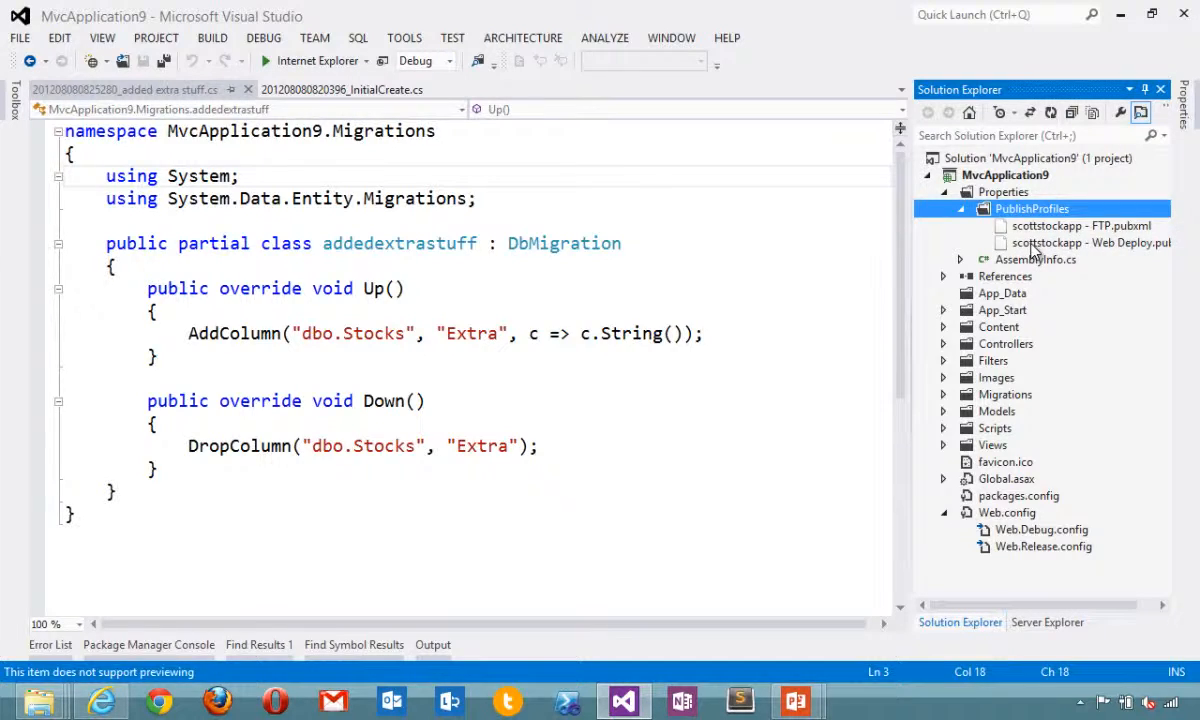
left_click(1046, 246)
key("F2")
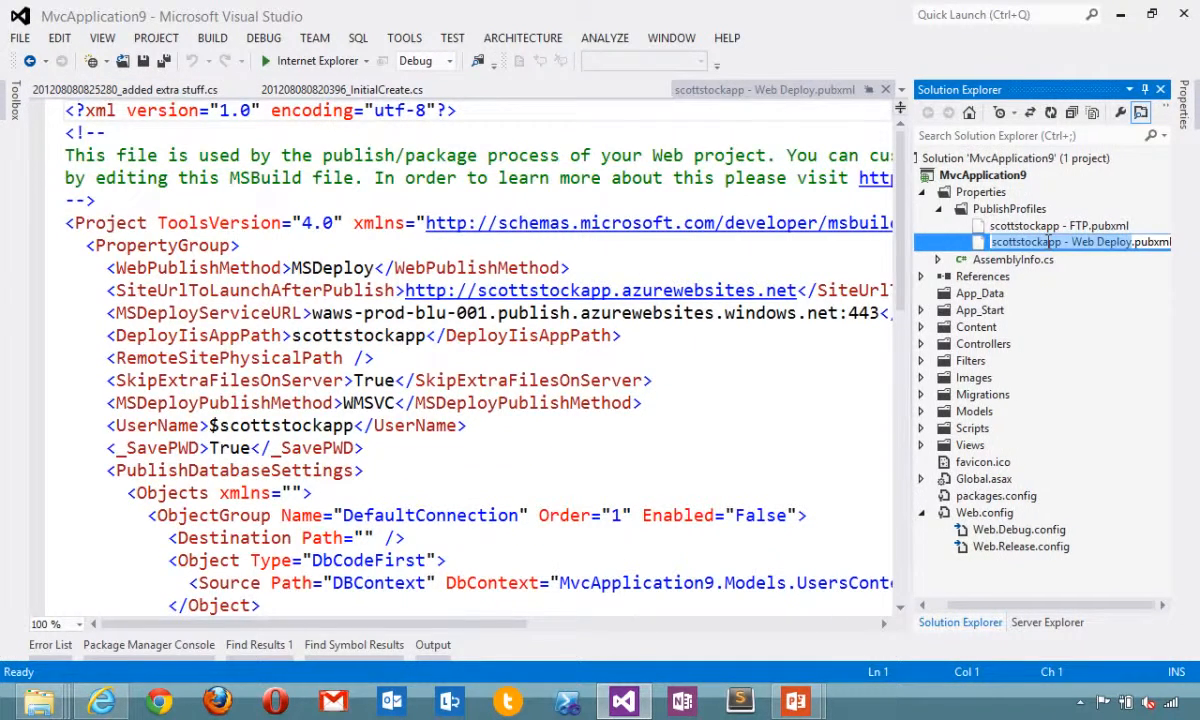
type("Production")
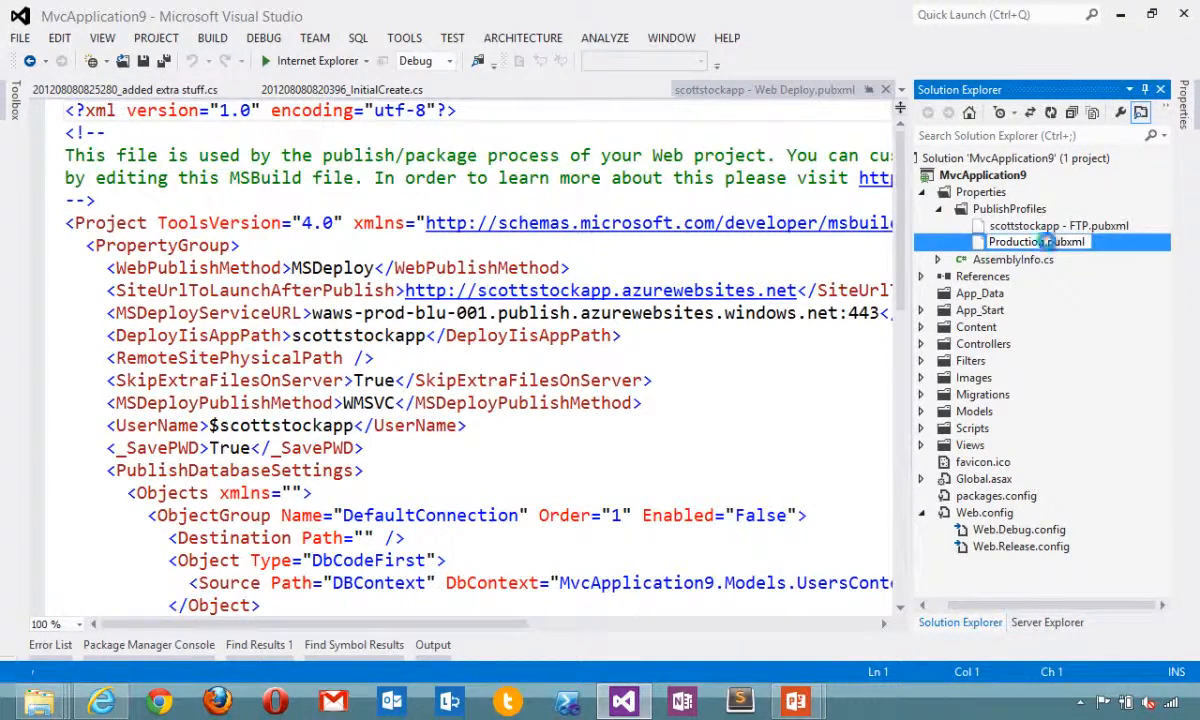
key("Return")
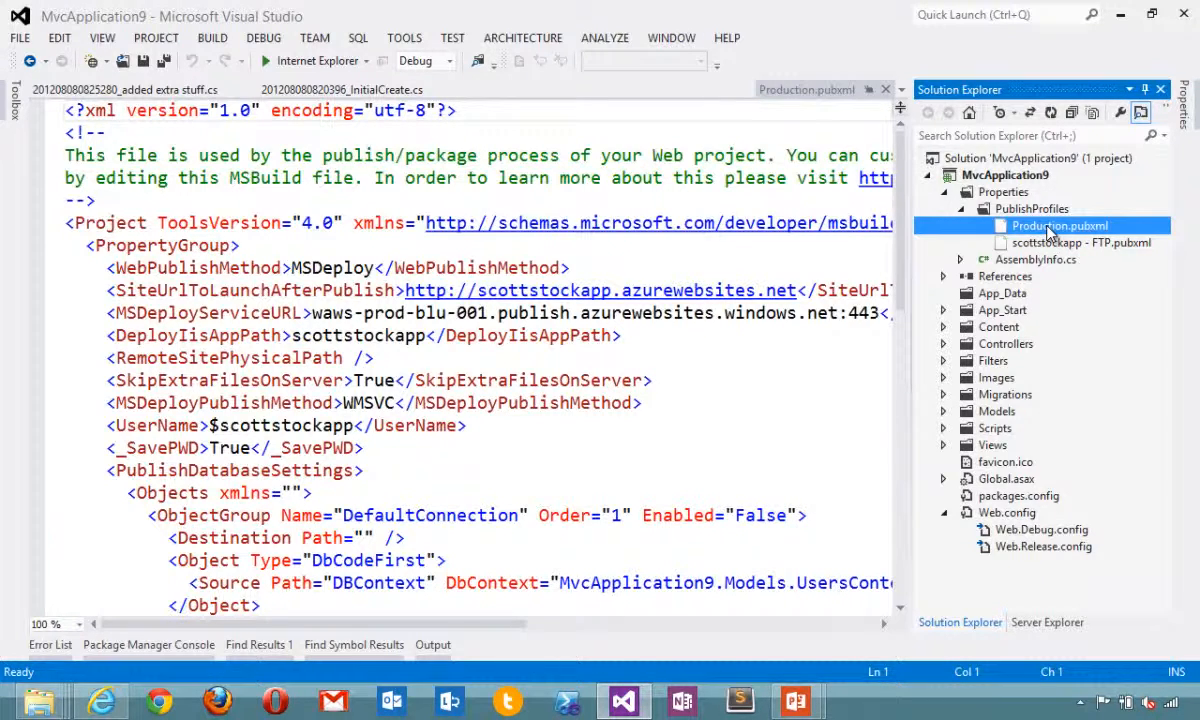
Open the downloaded scottstockapp.azurewebsites.net.PublishSettings file from the Downloads folder in Notepad
left_click(330, 560)
right_click(40, 700)
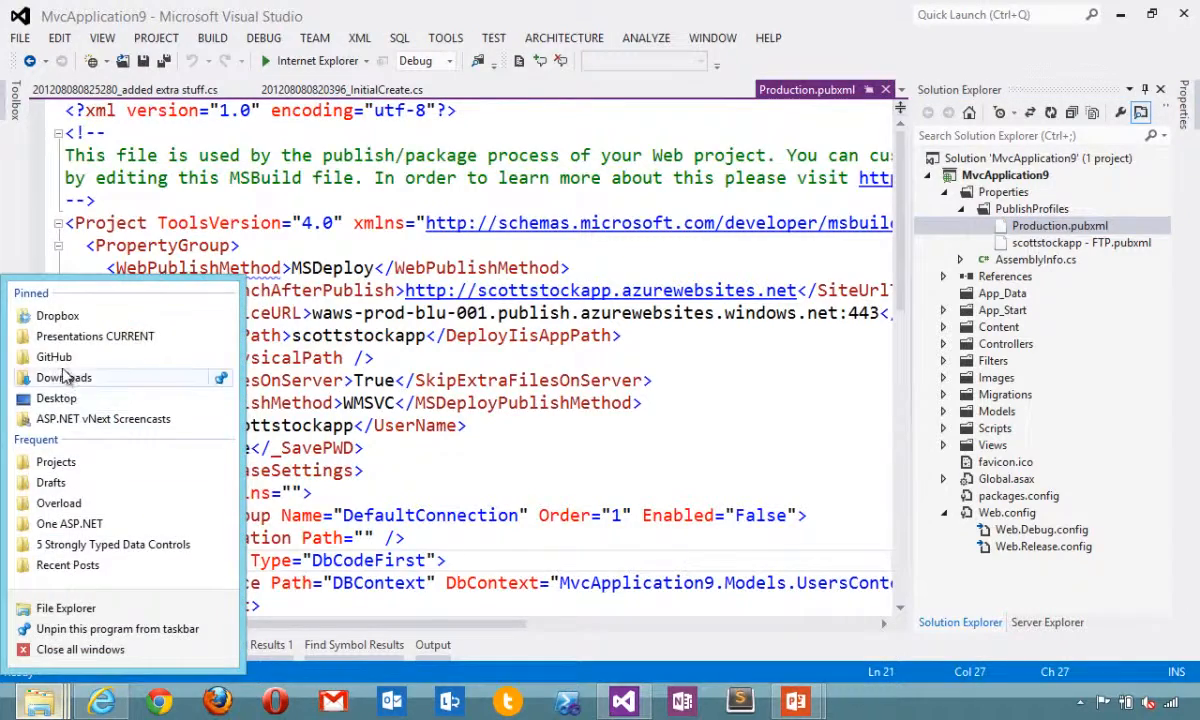
left_click(60, 383)
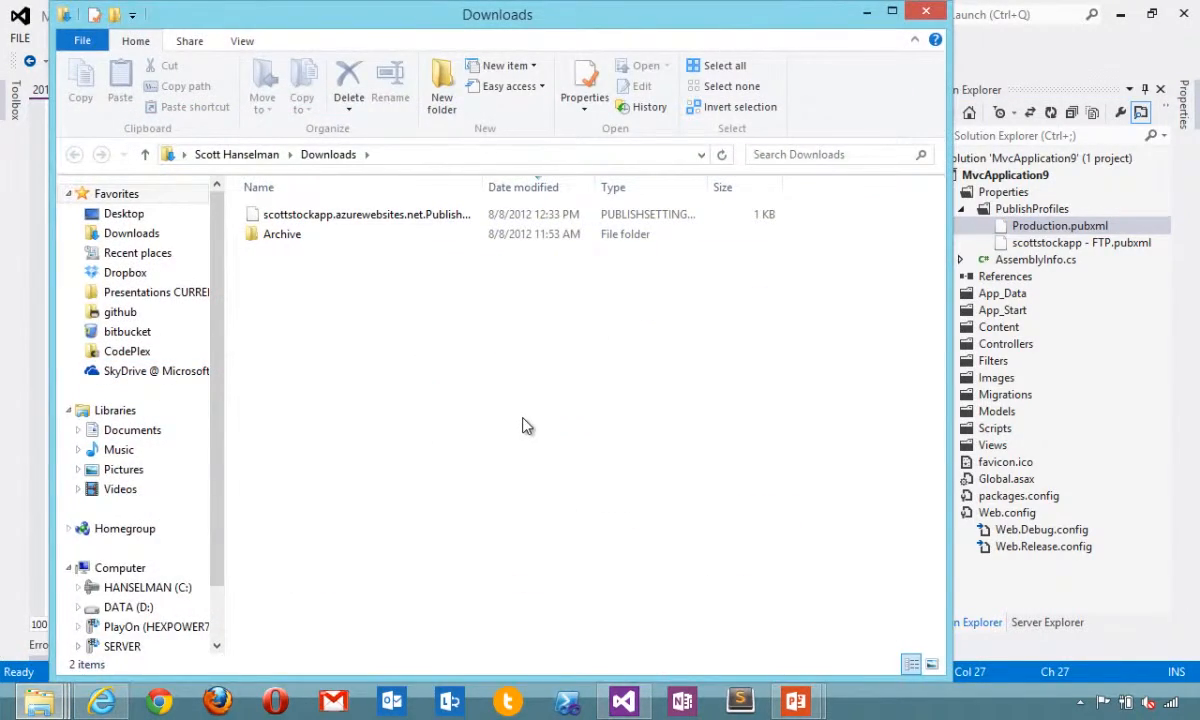
key("super+r")
key("Return")
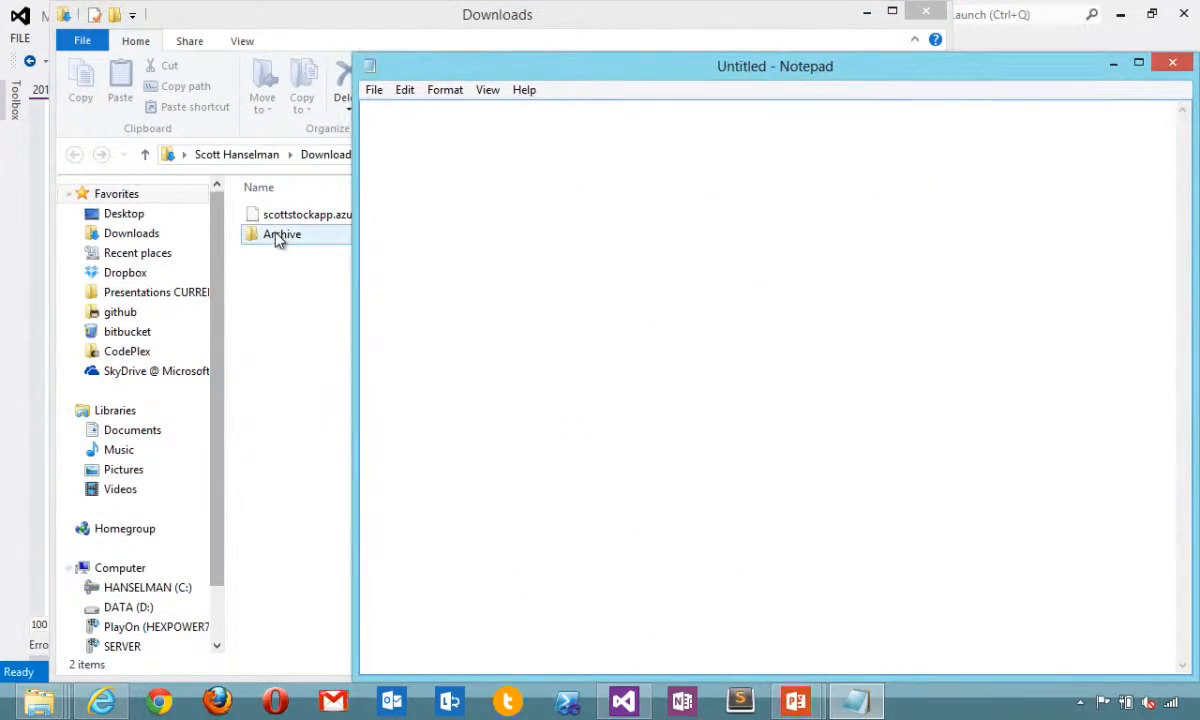
left_click_drag(270, 216, 484, 242)
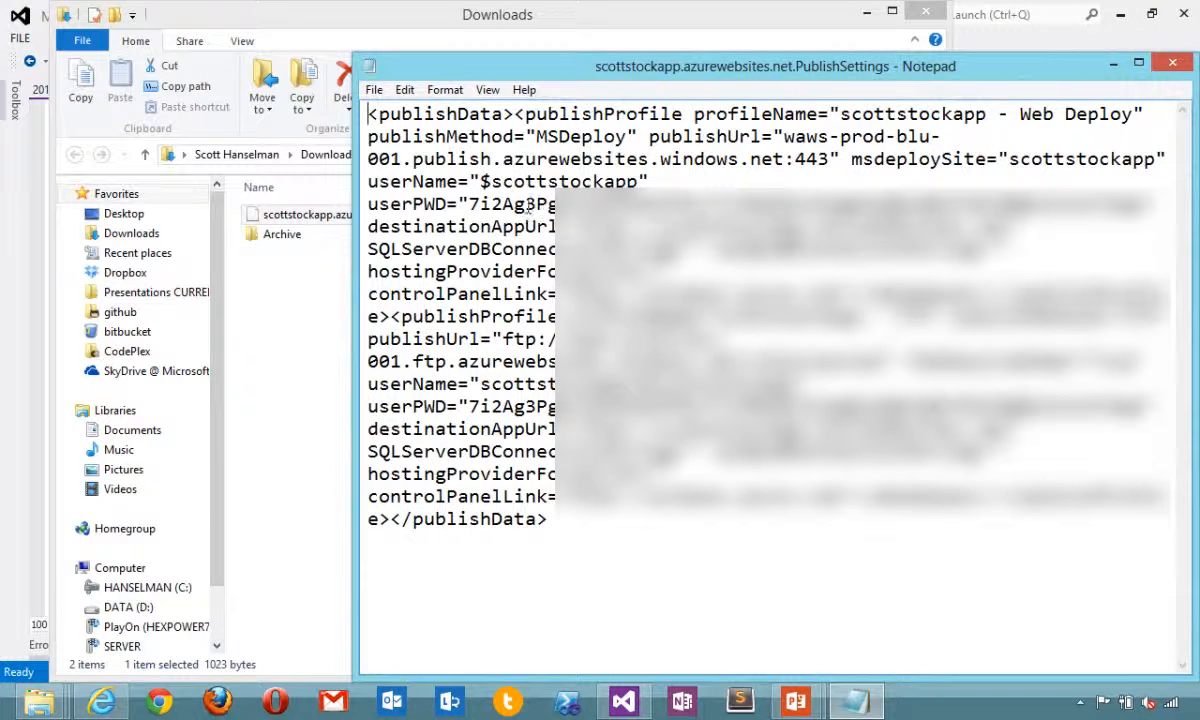
Highlight the Web Deploy profile's userPWD value in the publish settings, and close Notepad and the Downloads window
left_click(468, 204)
key("shift+End")
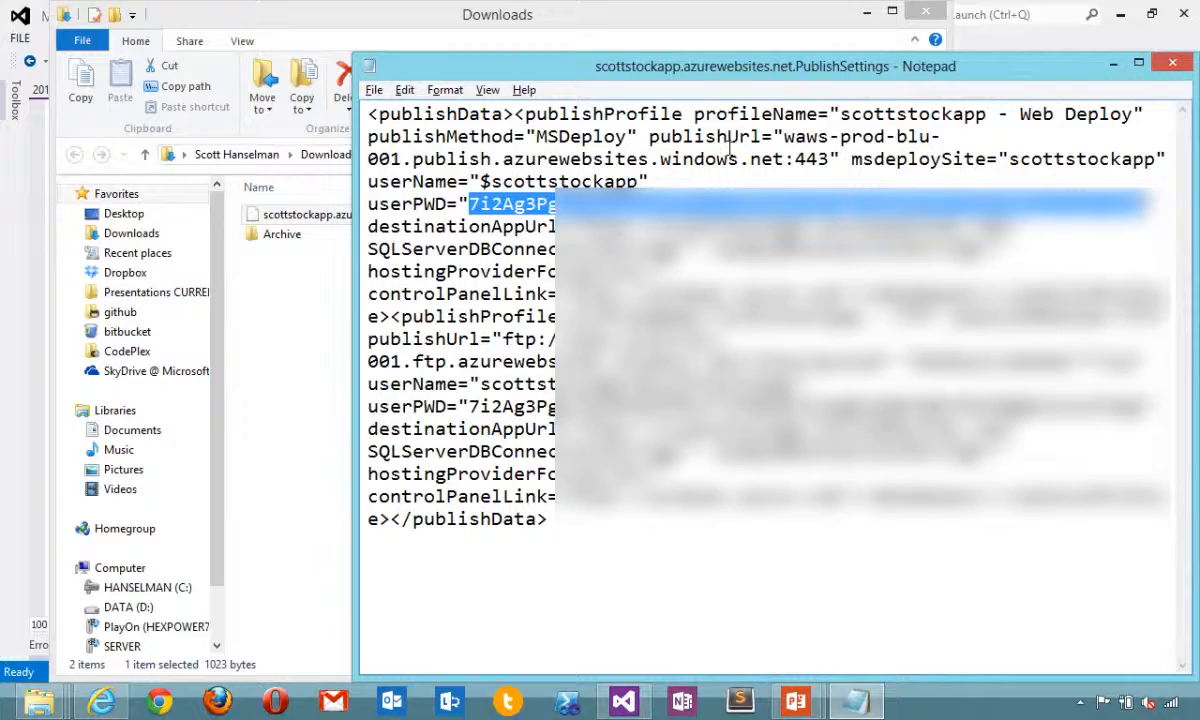
left_click(1172, 62)
left_click(926, 12)
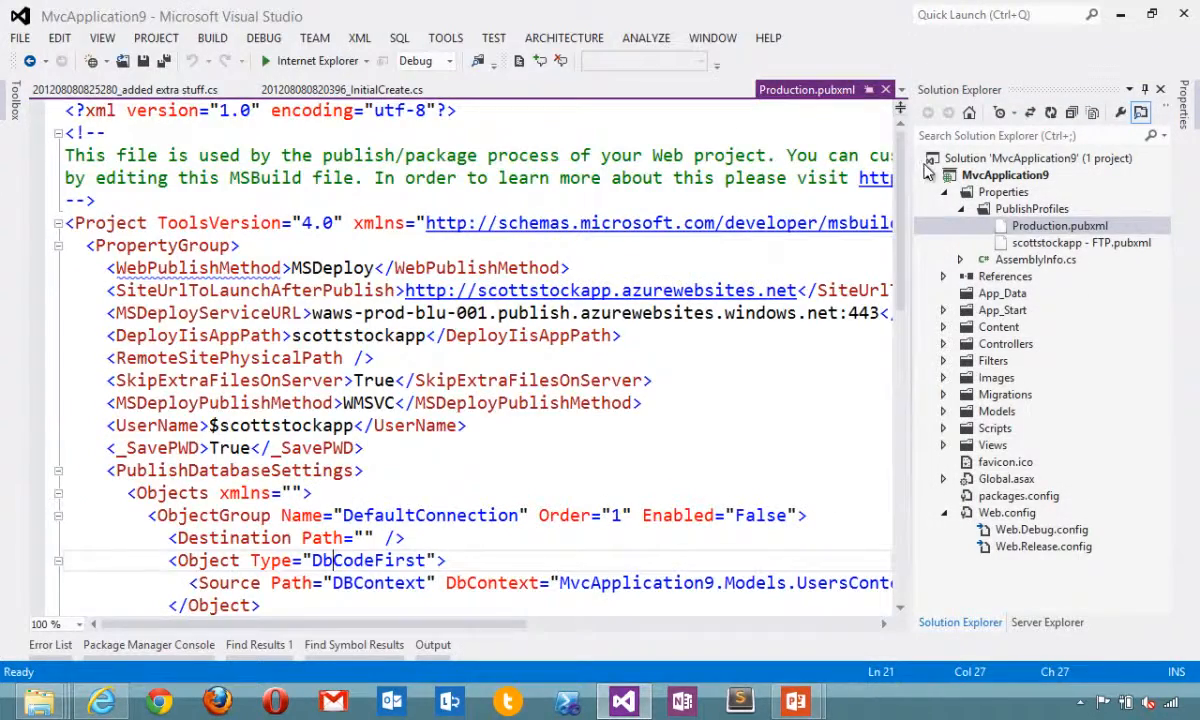
View the MvcApplication9 project folder in File Explorer and close it again
right_click(988, 178)
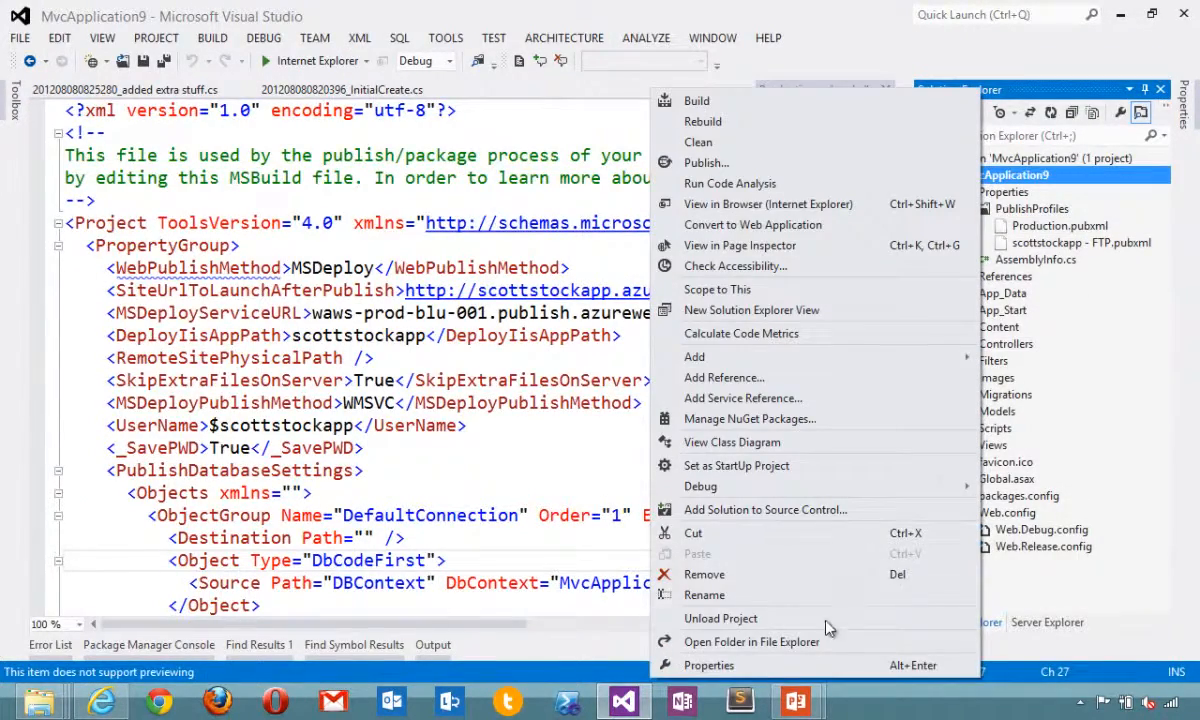
left_click(795, 607)
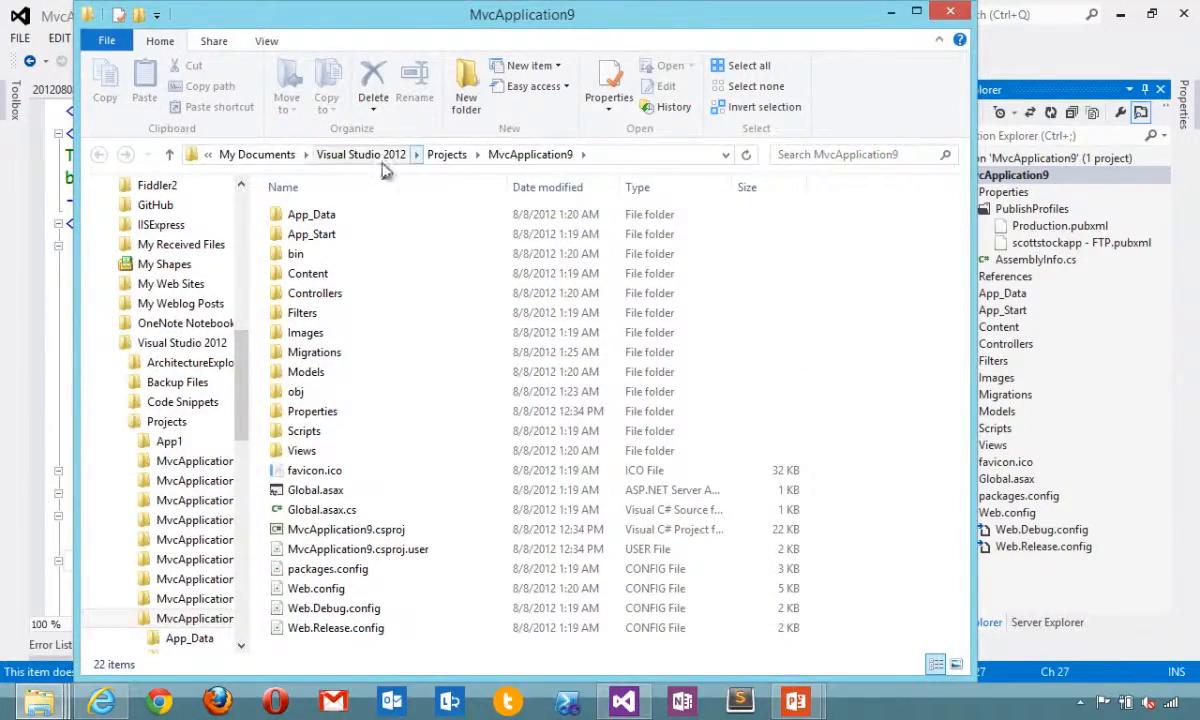
left_click(949, 14)
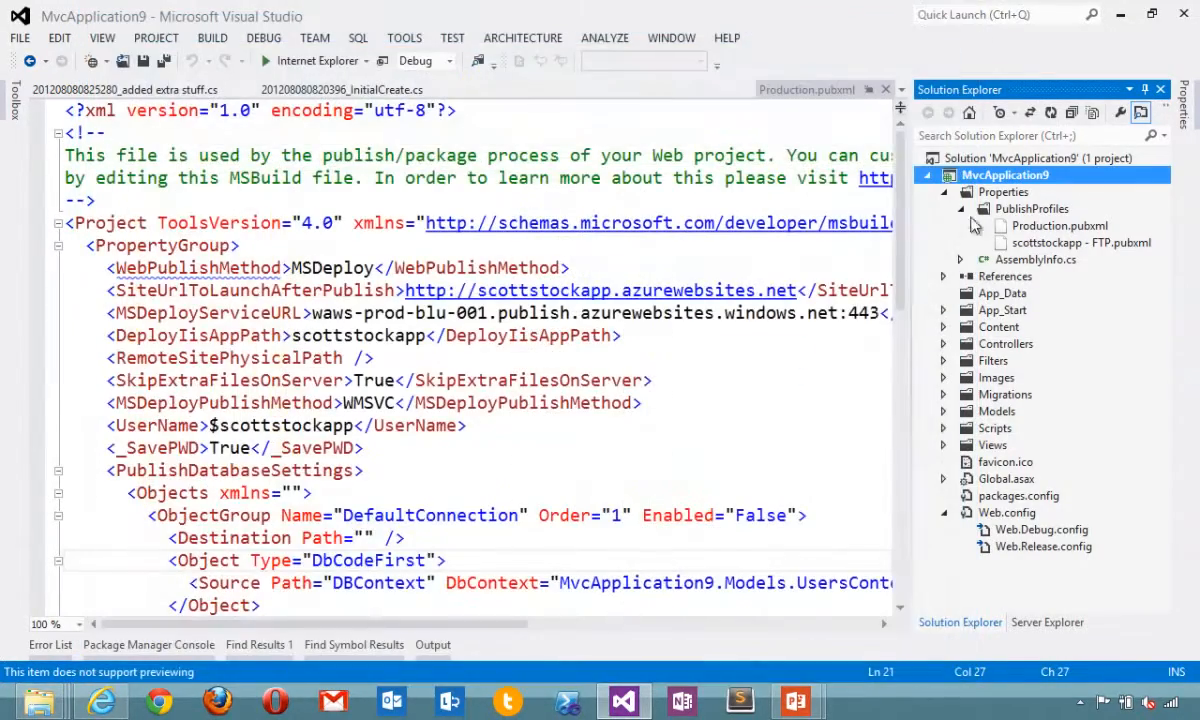
Open the Developer Command Prompt for VS2012 and change to the Visual Studio 2012\Projects\MvcApplication9 folder
key("super")
type("develop")
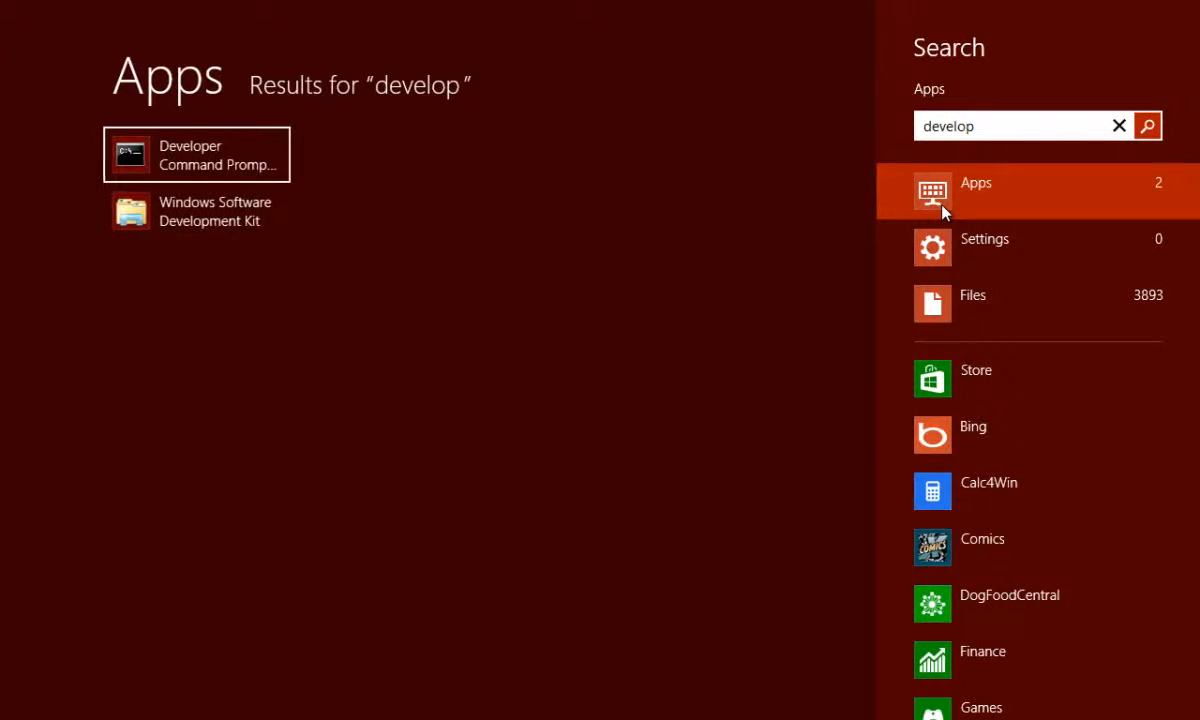
key("Return")
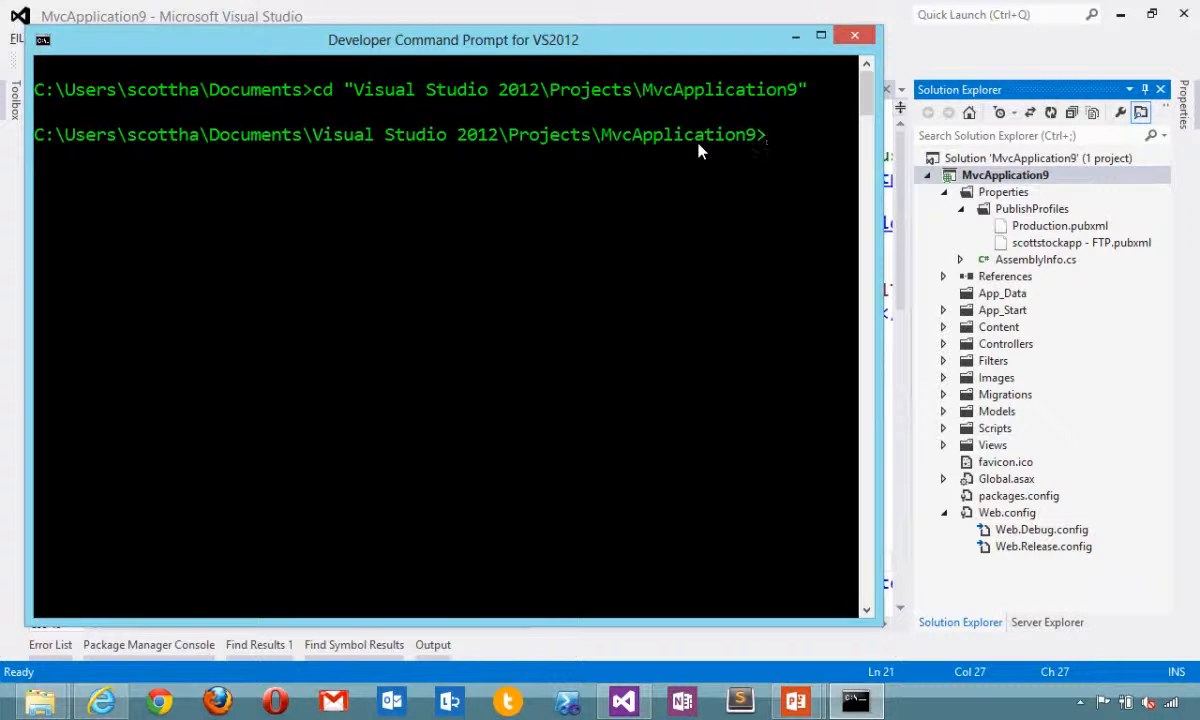
Enter an msbuild command for MvcApplication9.csproj with the properties DeployOnBuild=true, PublishProfile=Production and AllowUntrustedCertificate=true
type("msbuild Mv")
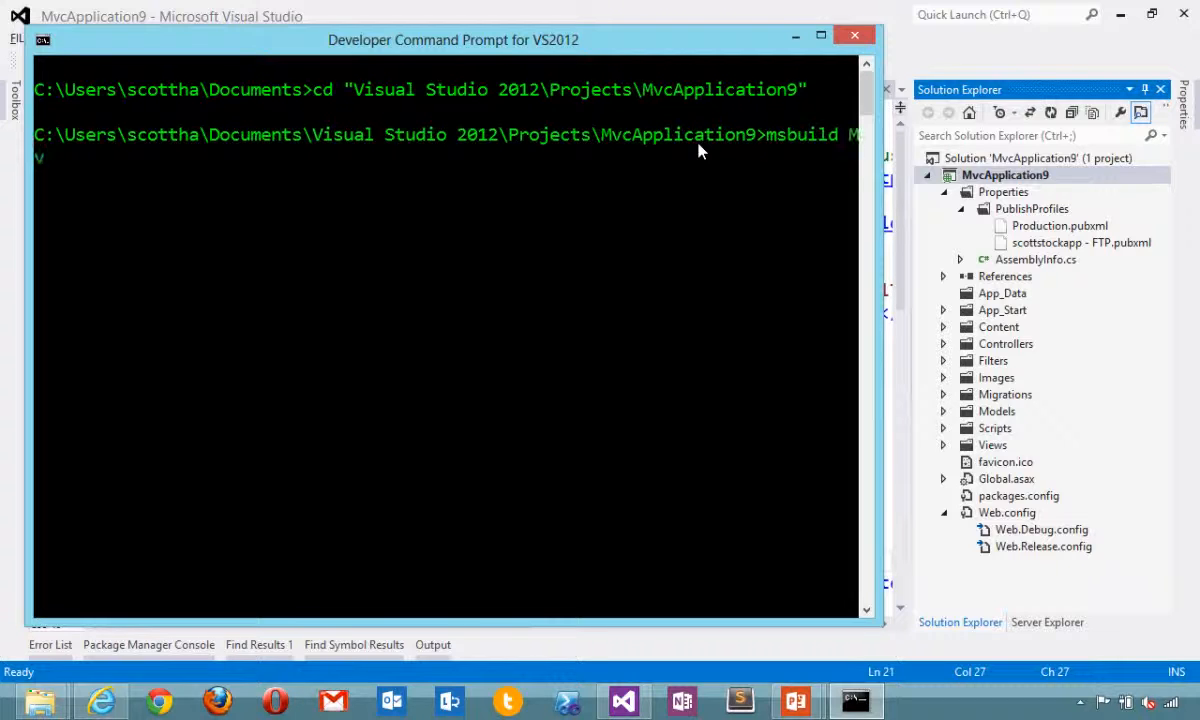
type("c")
key("BackSpace")
key("Tab")
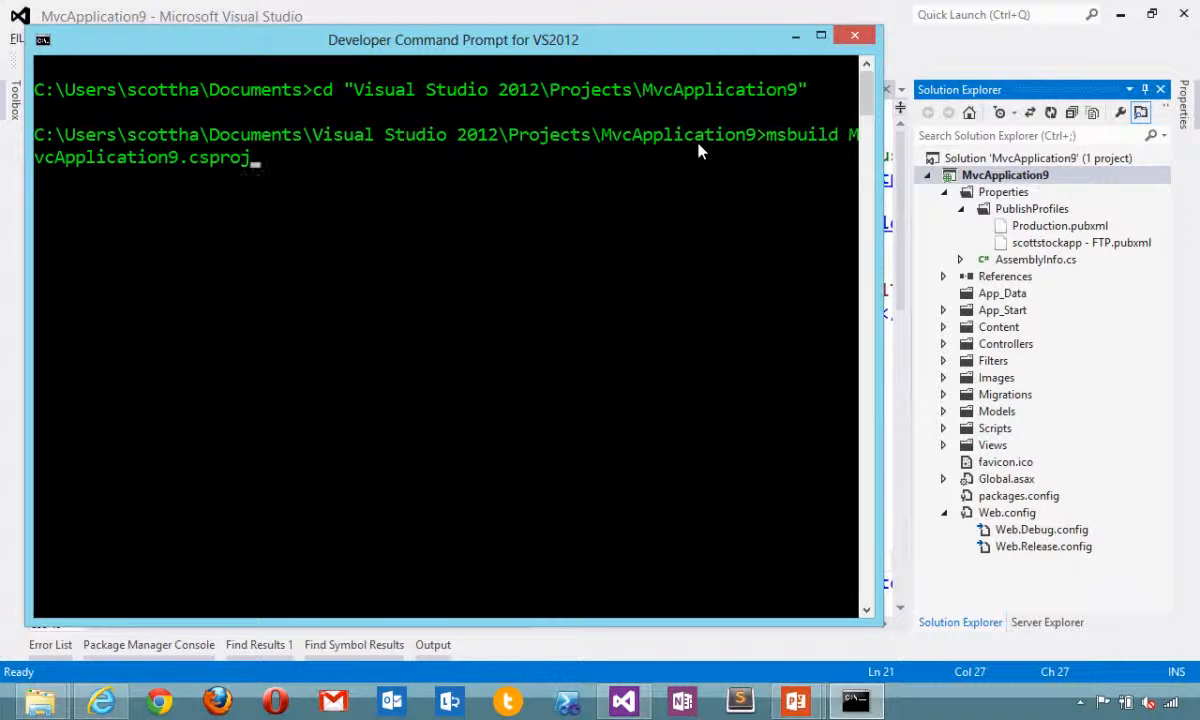
type("/p:Deploy")
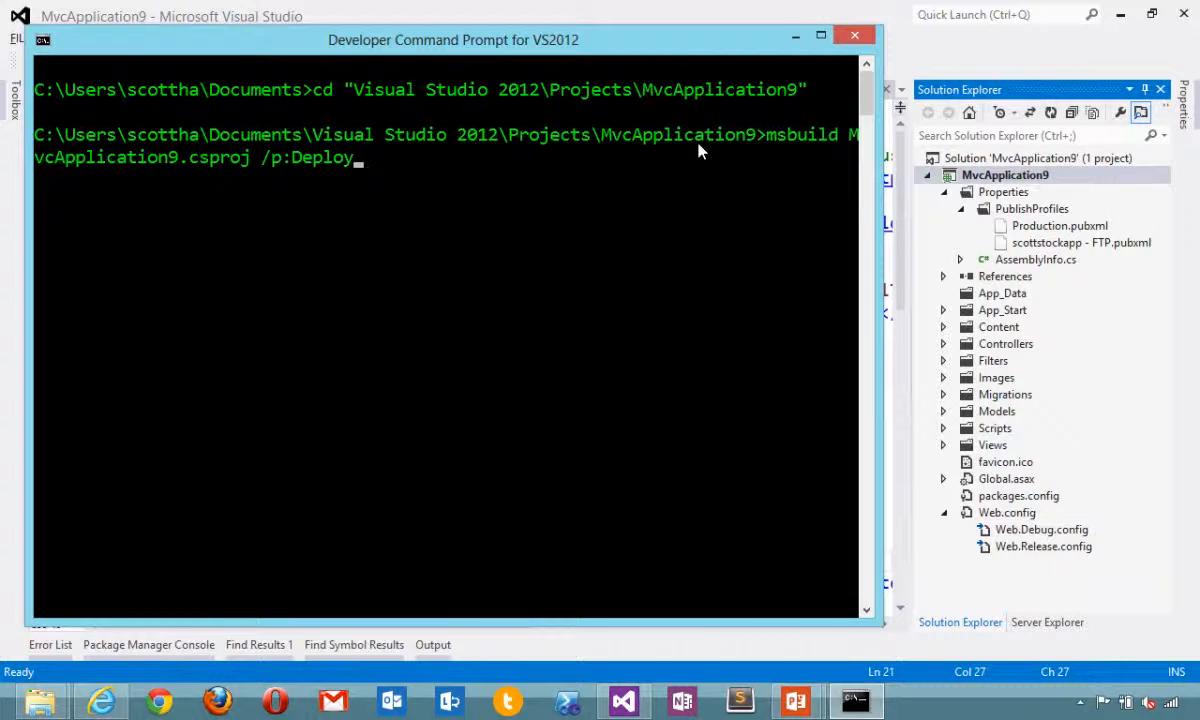
type("OnBuild")
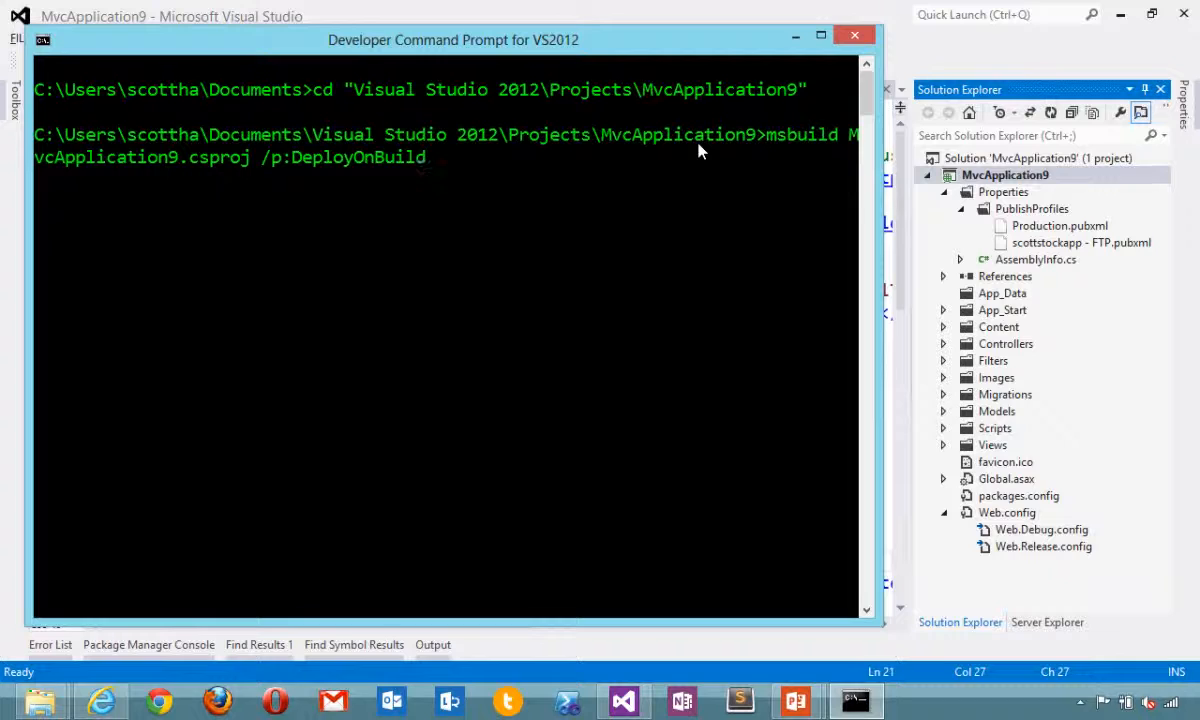
type("=true;PublishP")
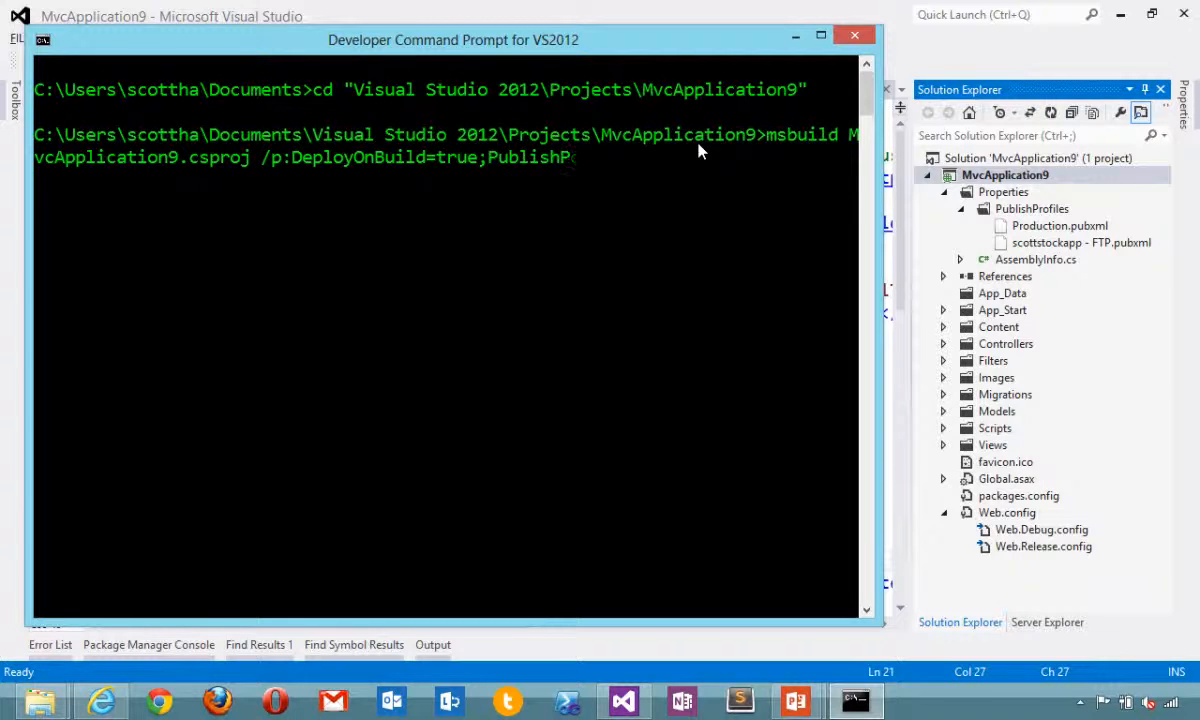
type("rofile=Production")
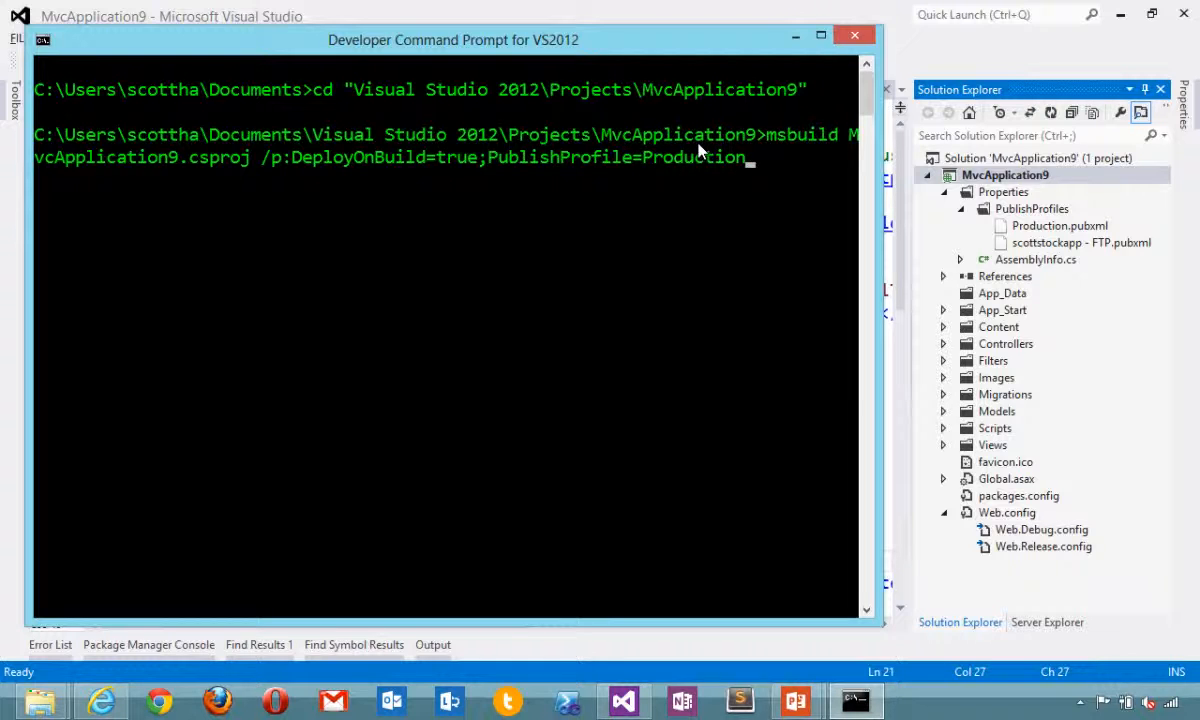
type(";Alo")
type("owUntrustedCertificate=true")
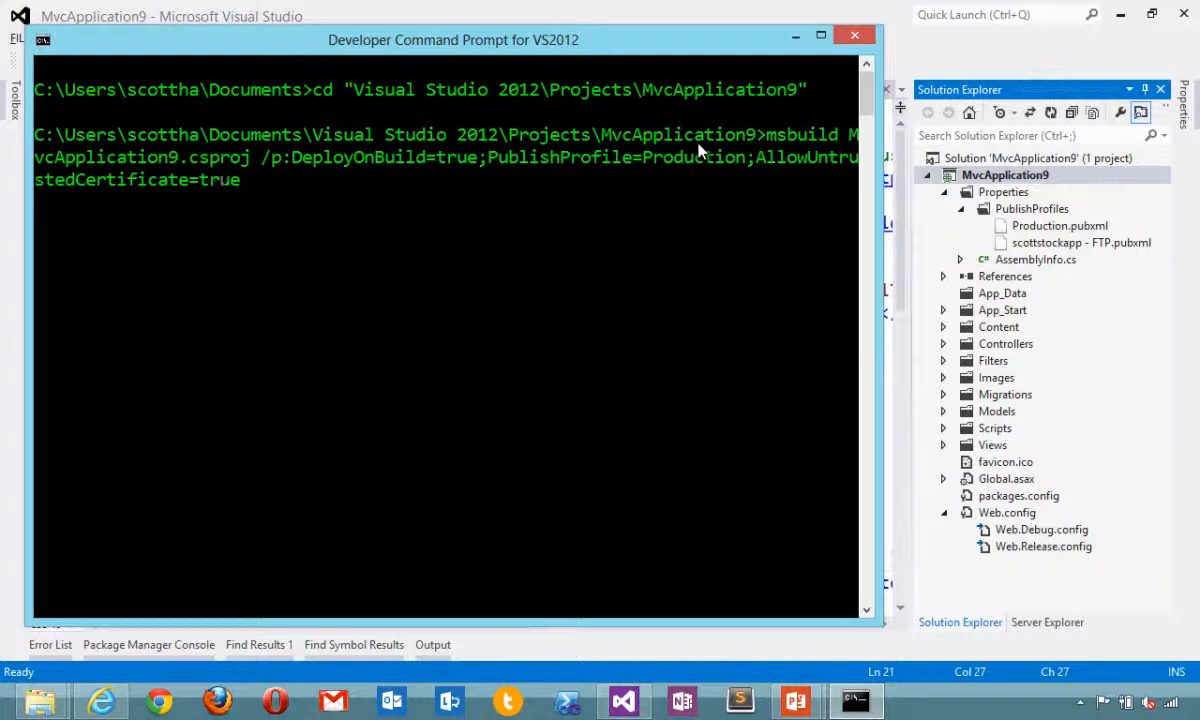
Append the Password property with the copied publishing password to the msbuild command and run the deployment
type(";Password")
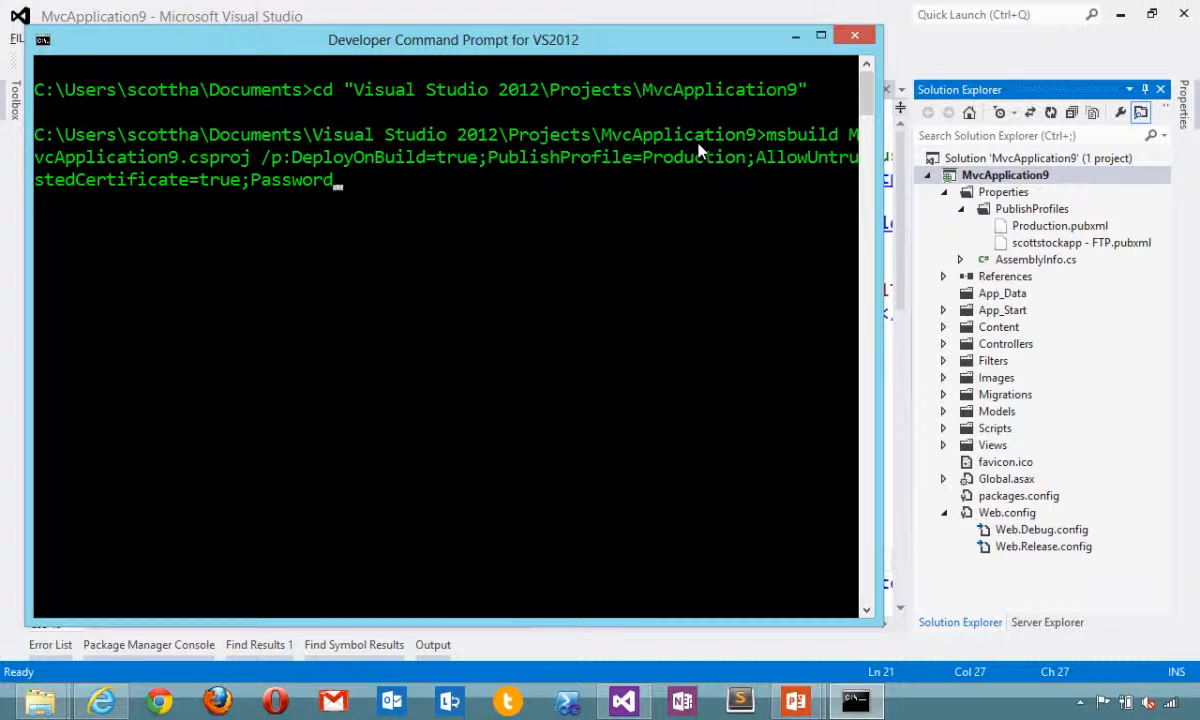
type("=")
right_click(698, 150)
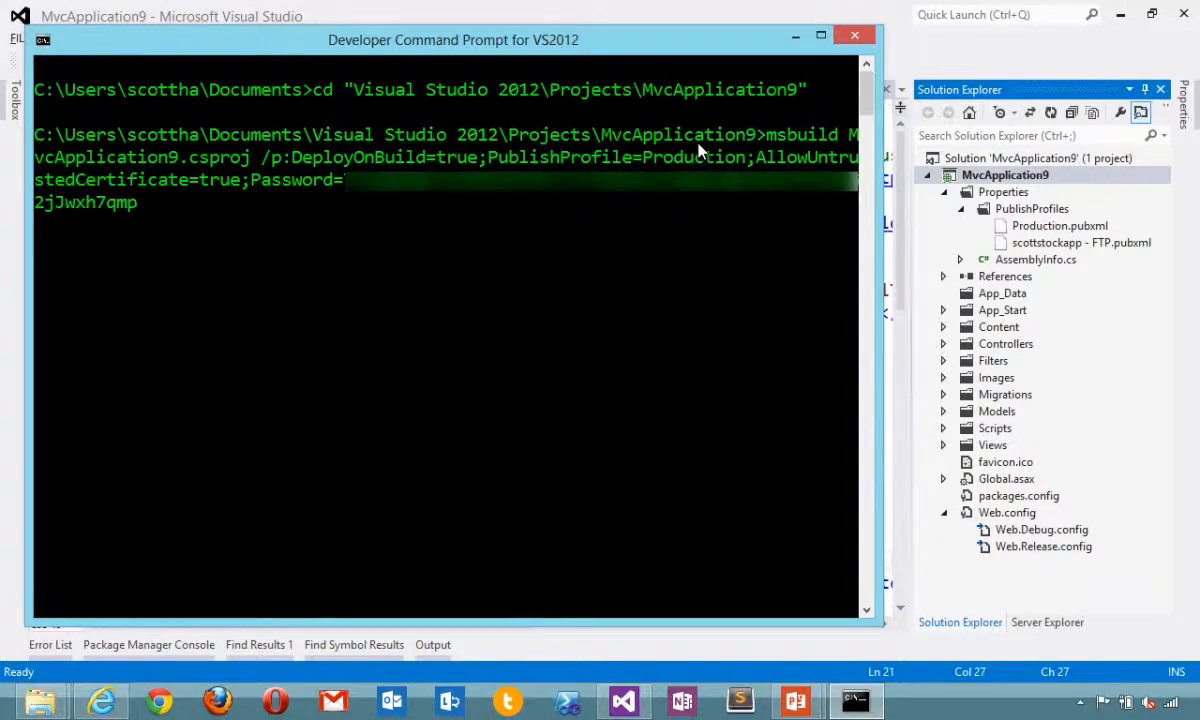
key("Return")
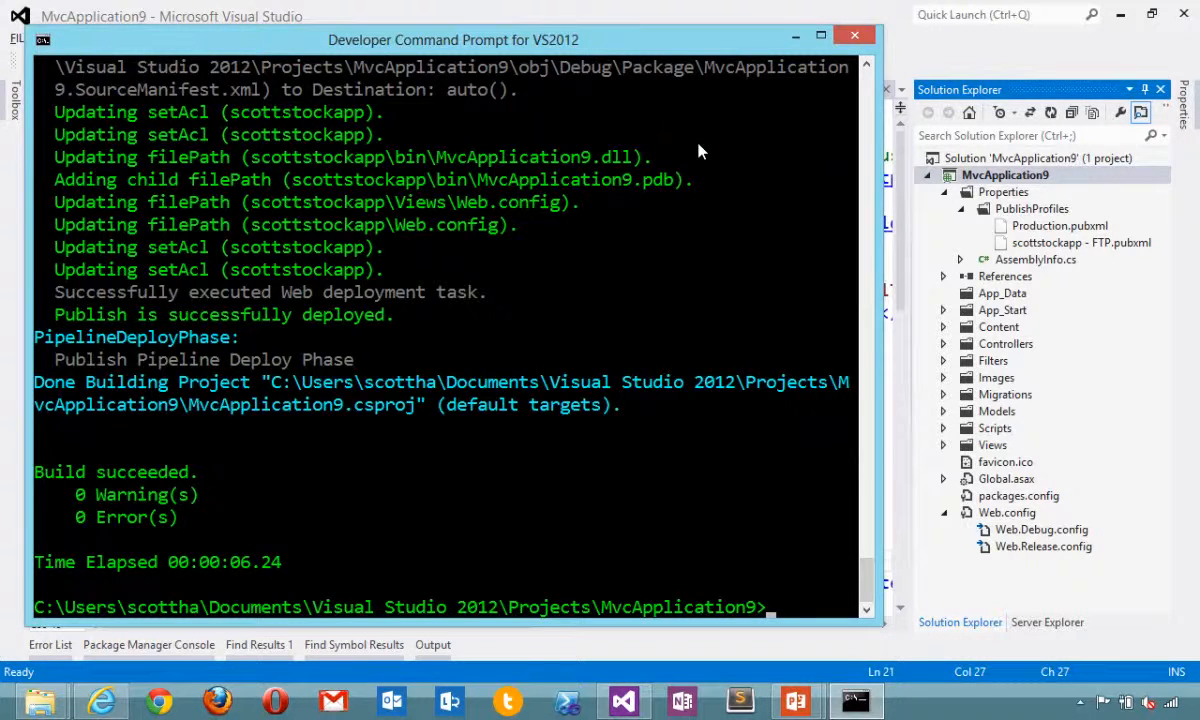
Add the Web.Production.config file from the Desktop folder to the MvcApplication9 project in Visual Studio
key("alt+Tab")
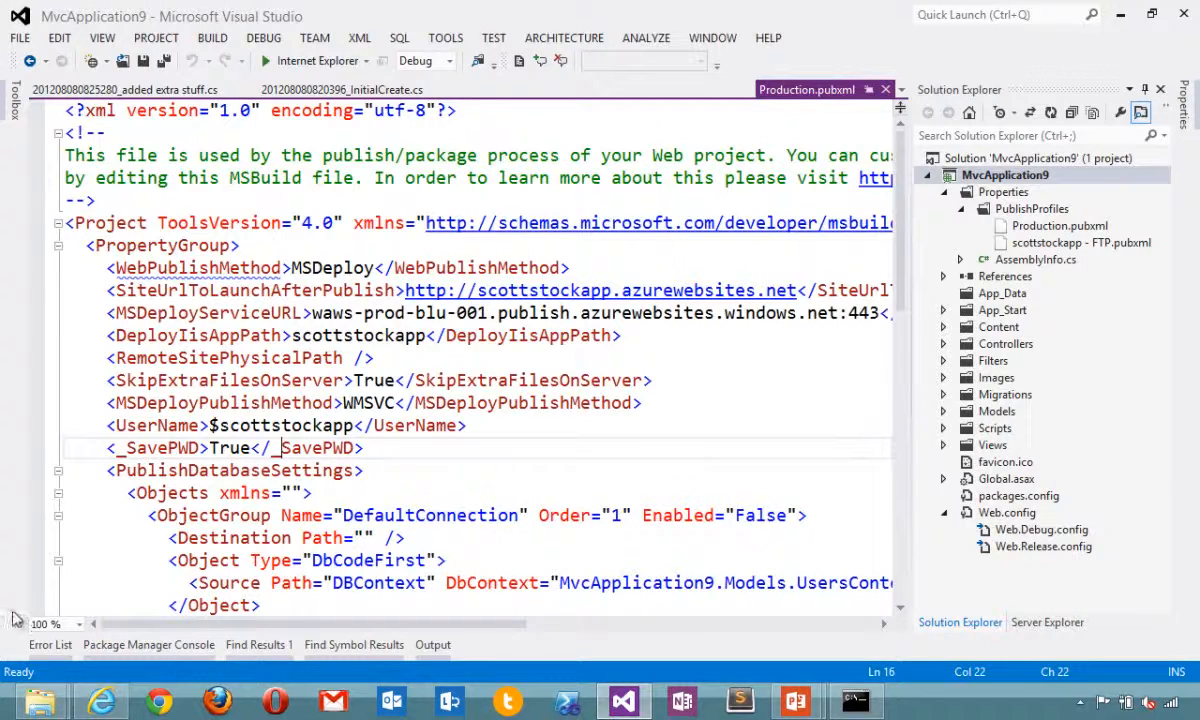
key("super+e")
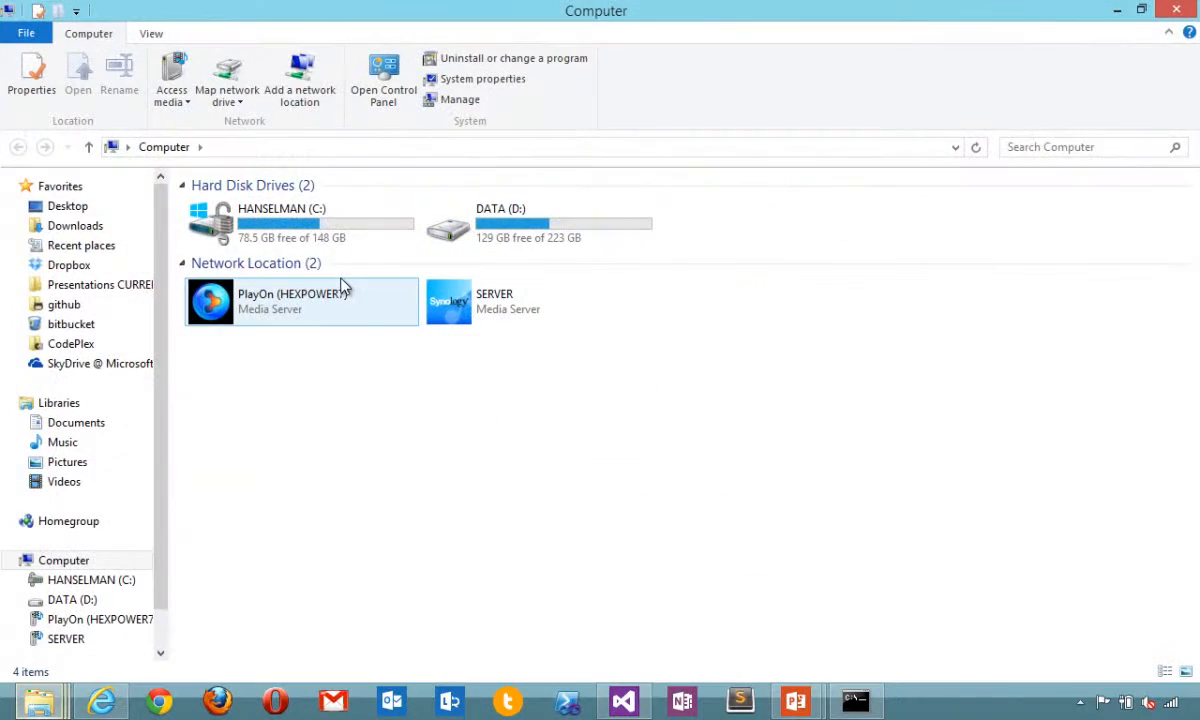
left_click(74, 212)
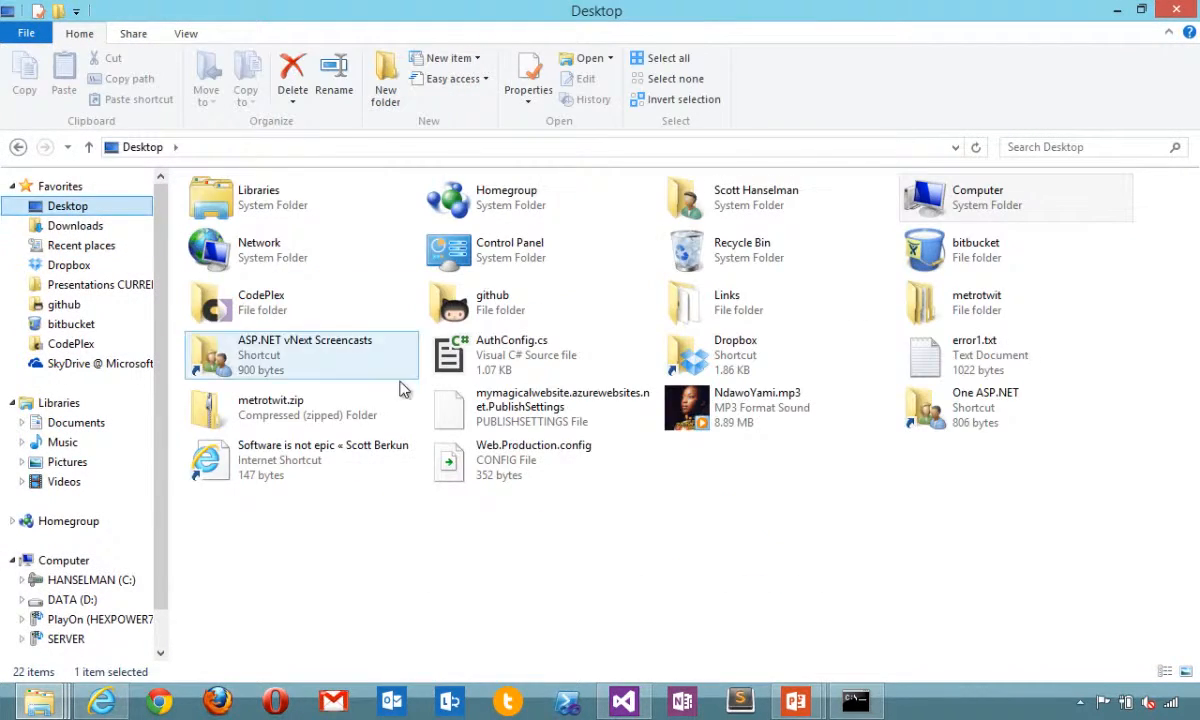
left_click_drag(468, 458, 987, 182)
key("alt+Tab")
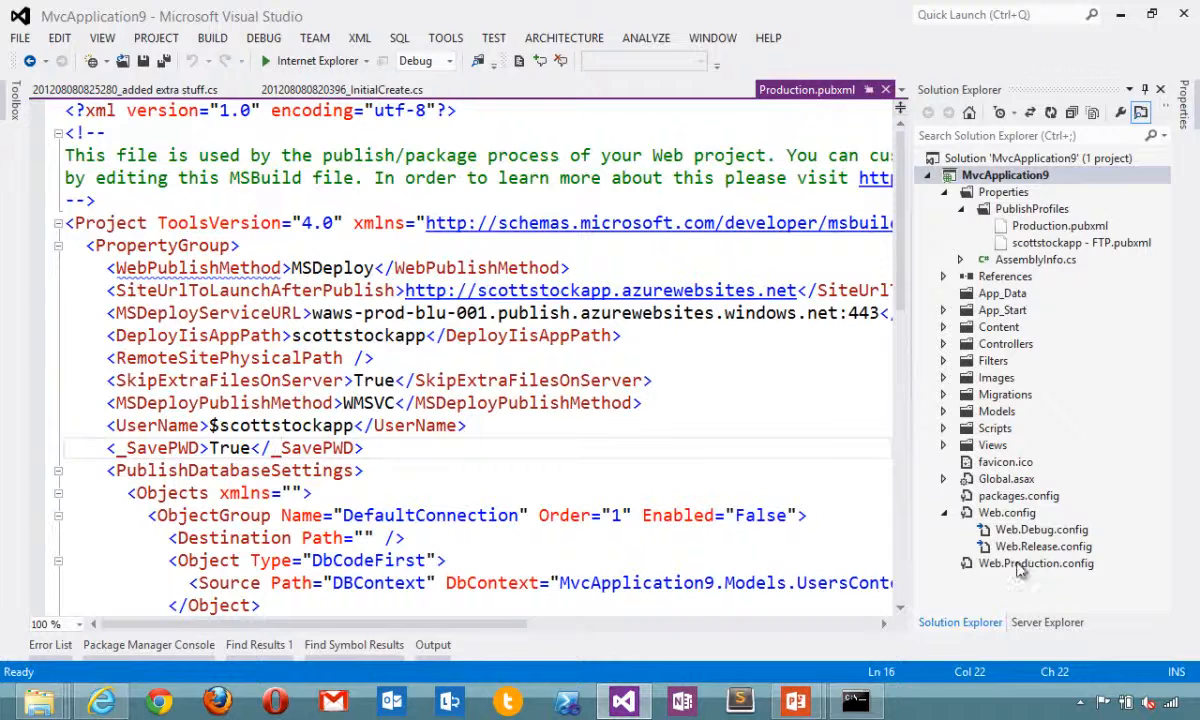
Review the fancyPants appSettings insert in Web.Production.config and the RemoveAttributes(debug) compilation transform in Web.Release.config
double_click(1015, 560)
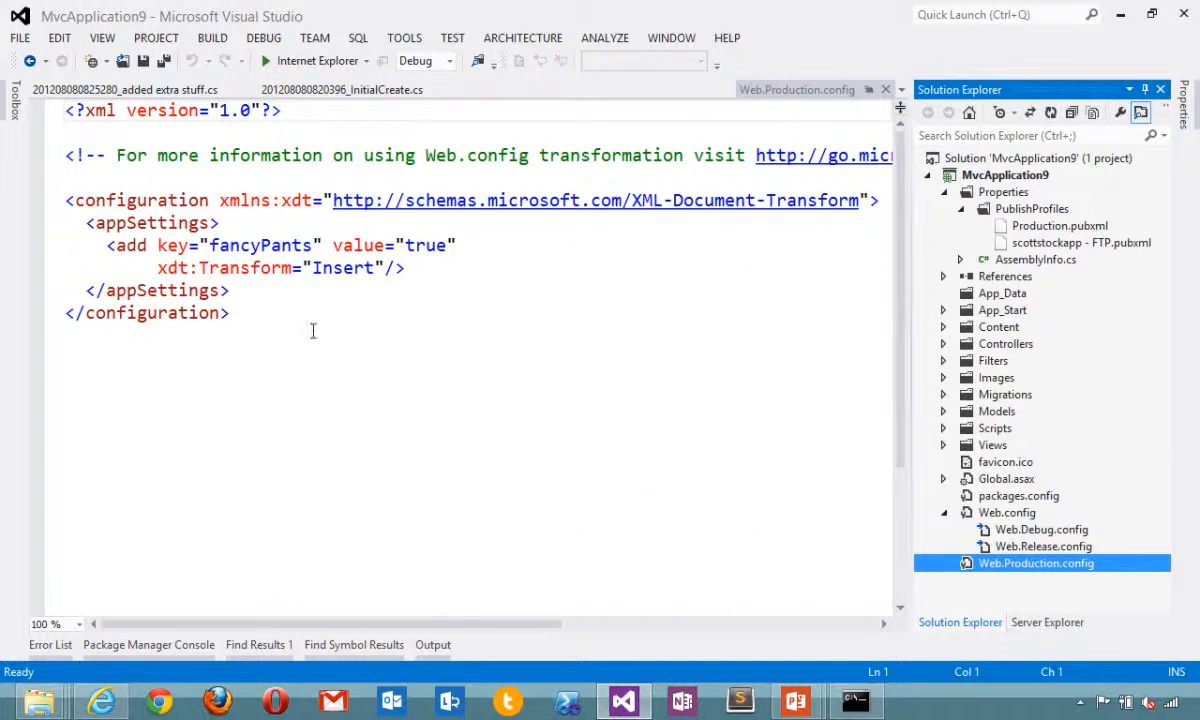
left_click_drag(64, 245, 430, 267)
left_click(450, 279)
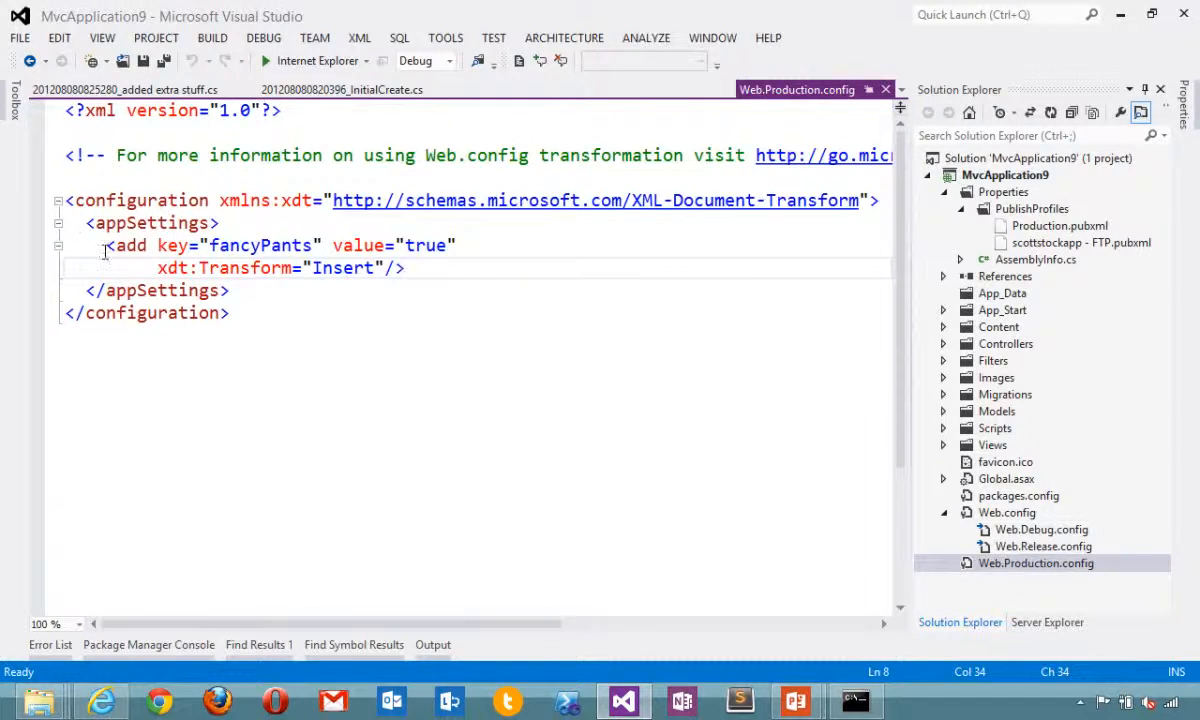
left_click_drag(104, 245, 518, 243)
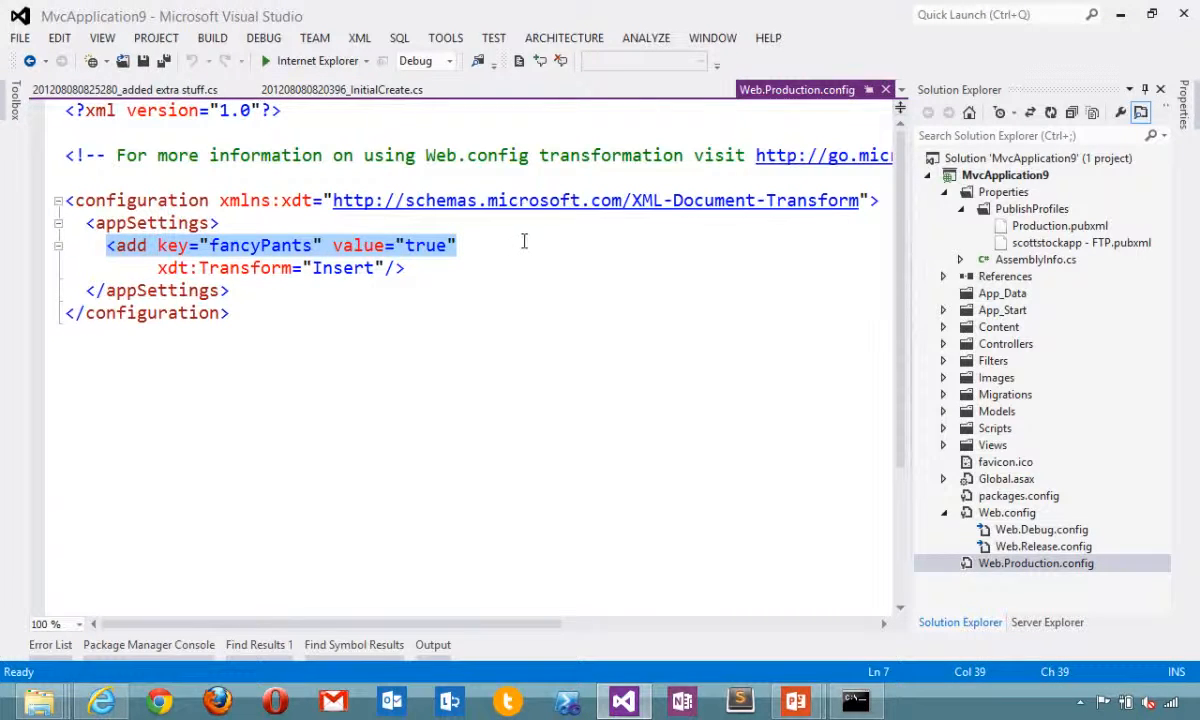
left_click(404, 262)
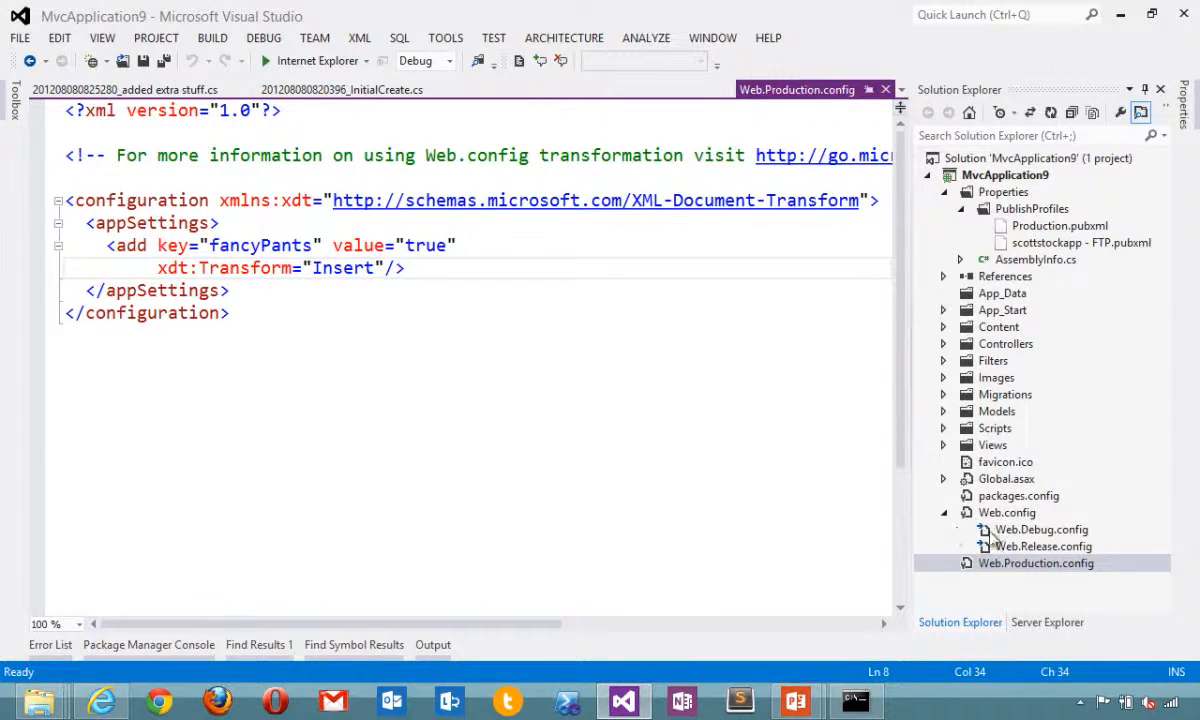
left_click(1045, 545)
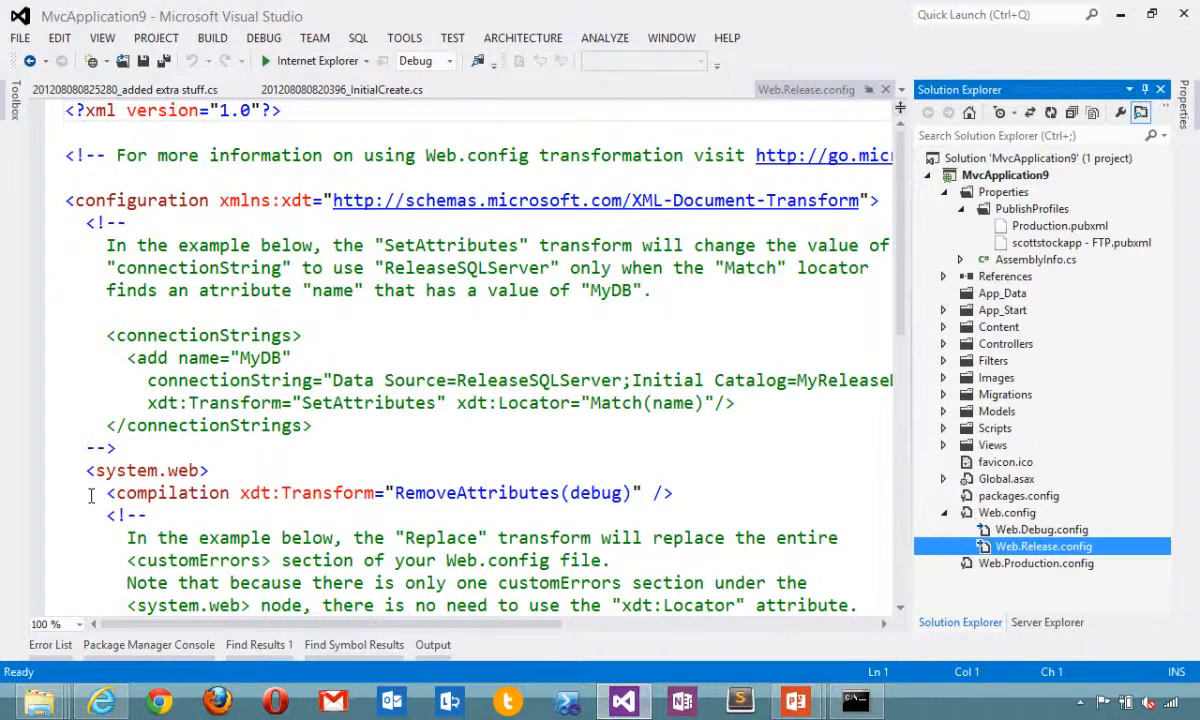
left_click_drag(88, 492, 717, 492)
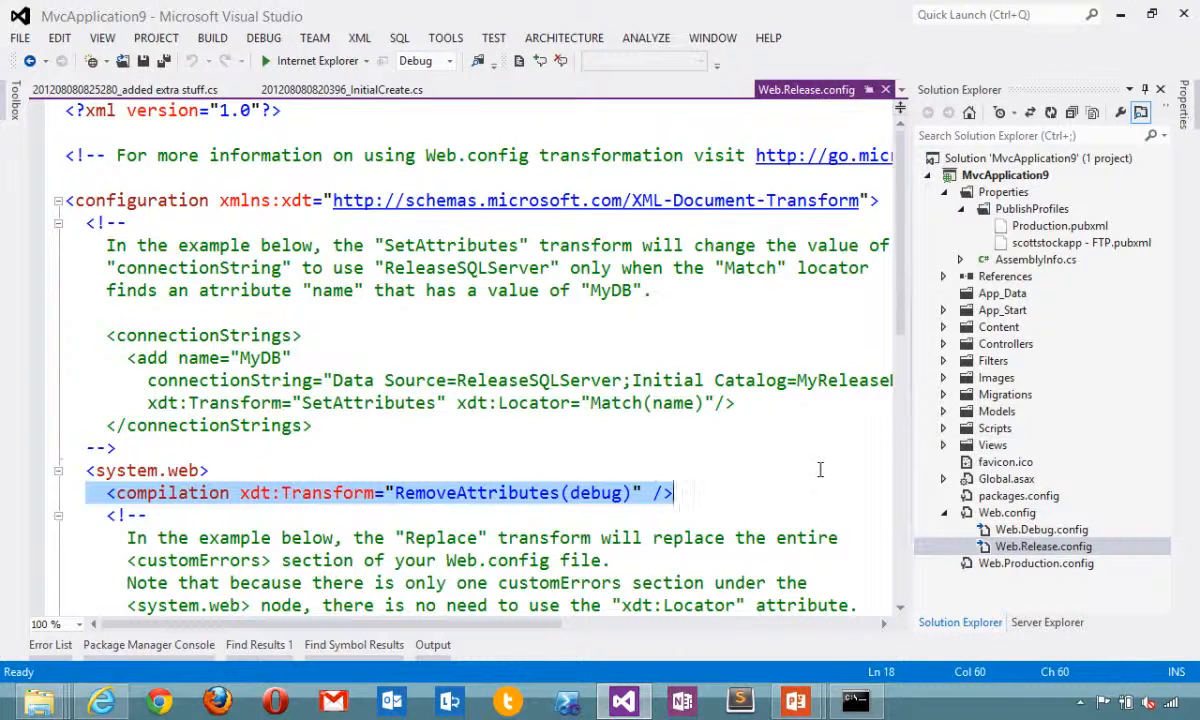
Preview the Web.Production.config transform and auto-hide Solution Explorer to widen the comparison
left_click(985, 564)
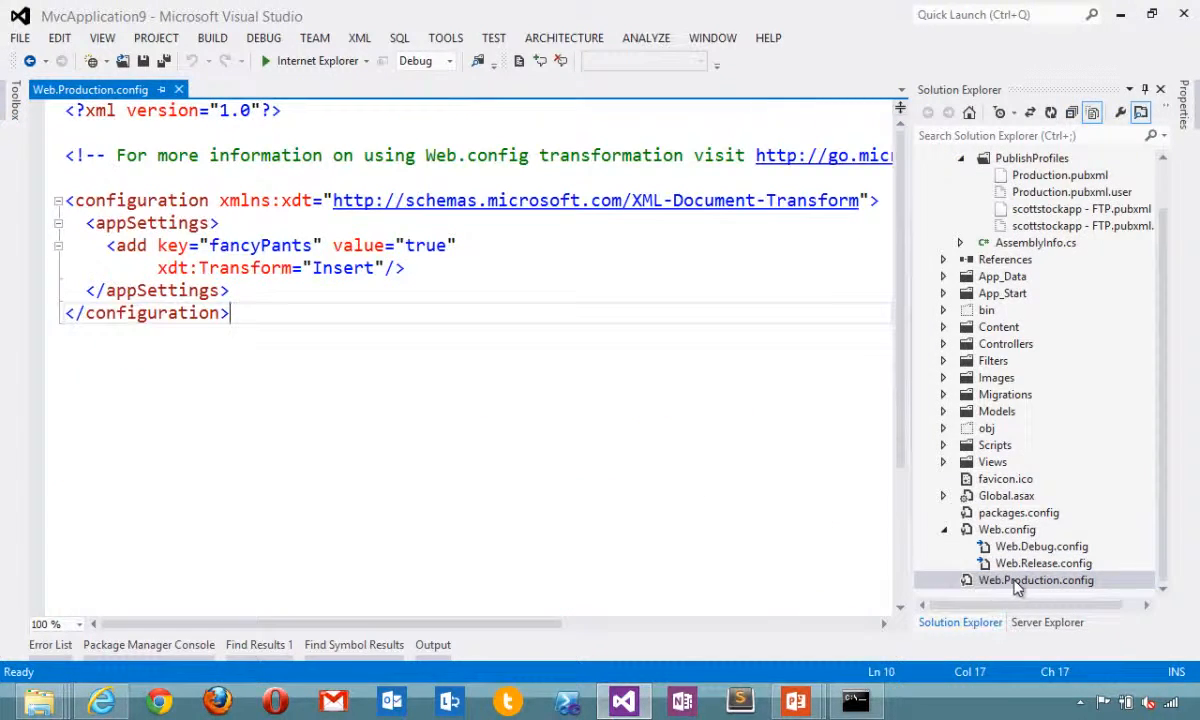
right_click(985, 580)
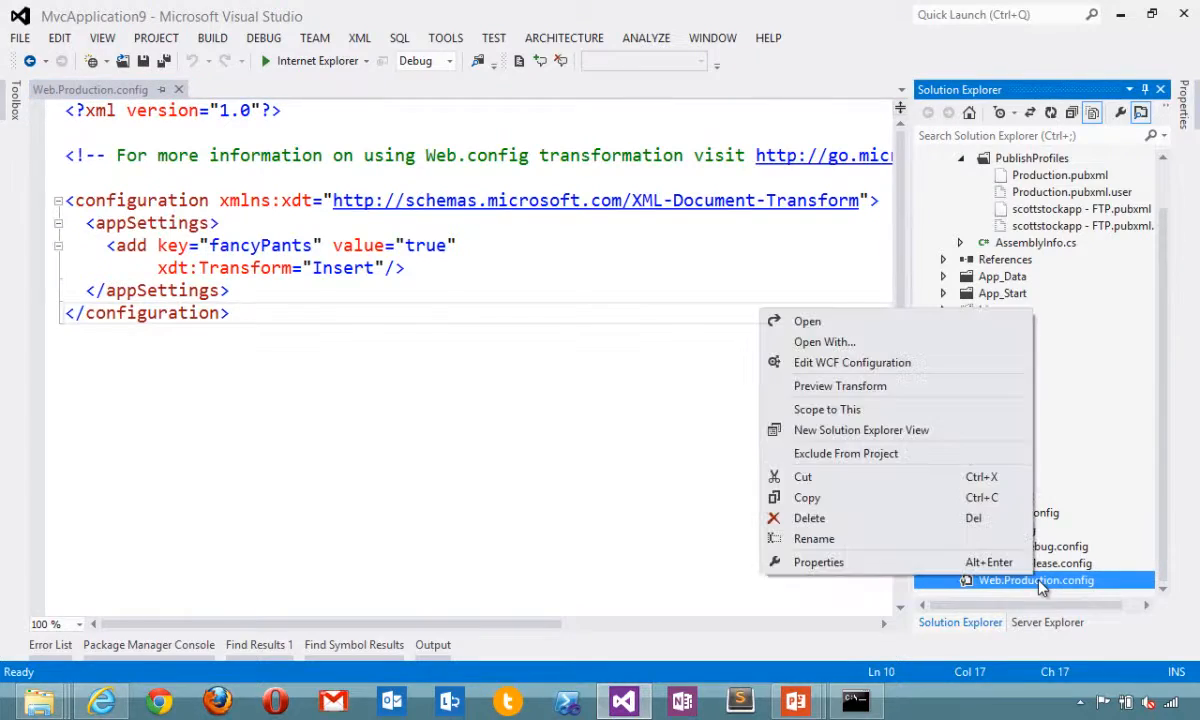
left_click(829, 386)
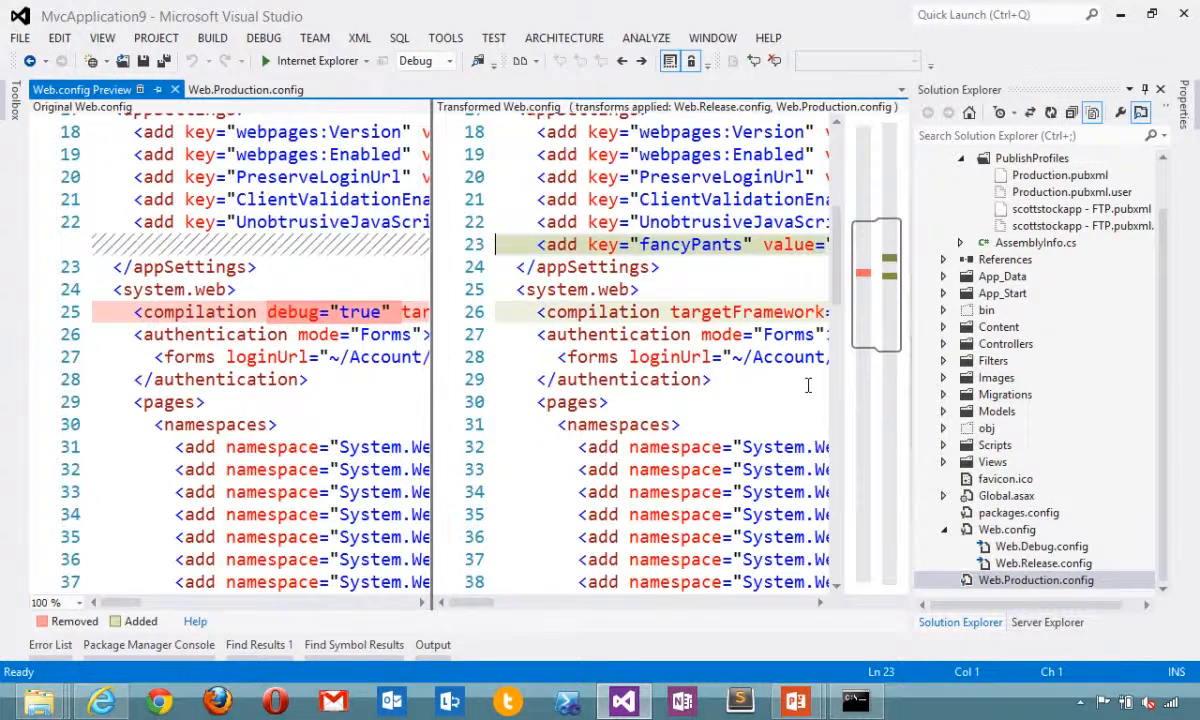
left_click(1145, 90)
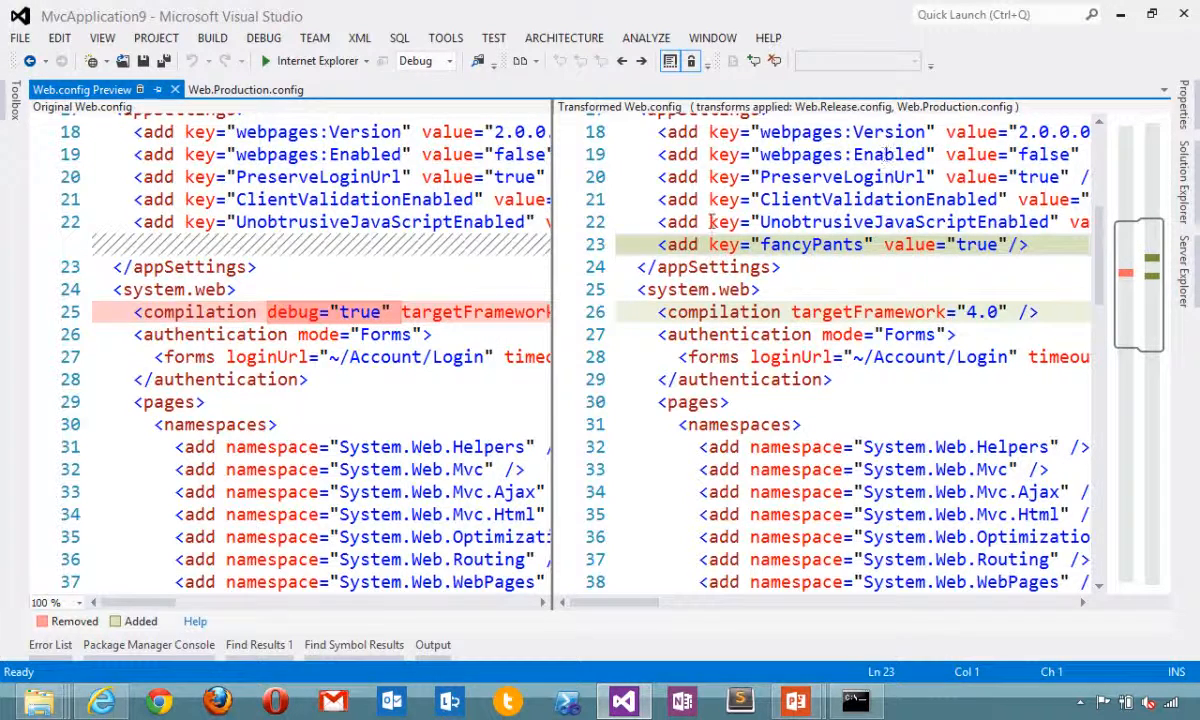
Examine the added fancyPants setting in the transformed Web.config preview
left_click_drag(617, 244, 1002, 253)
key("End")
left_click(1182, 178)
left_click(757, 244)
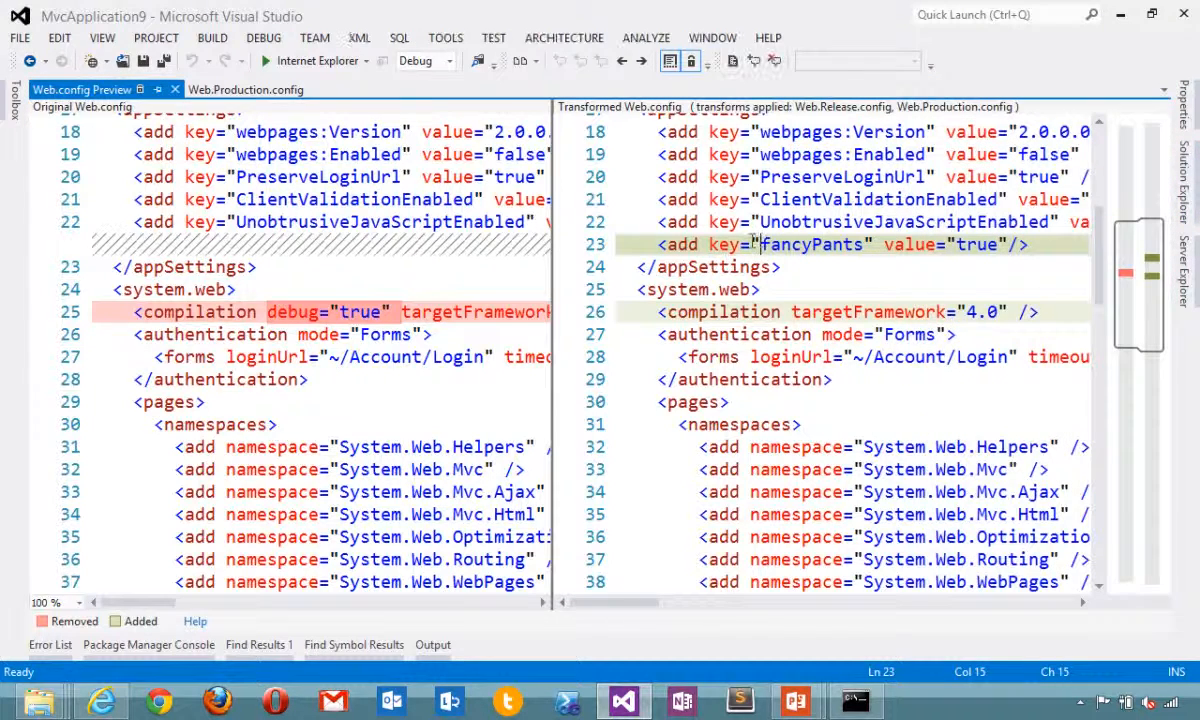